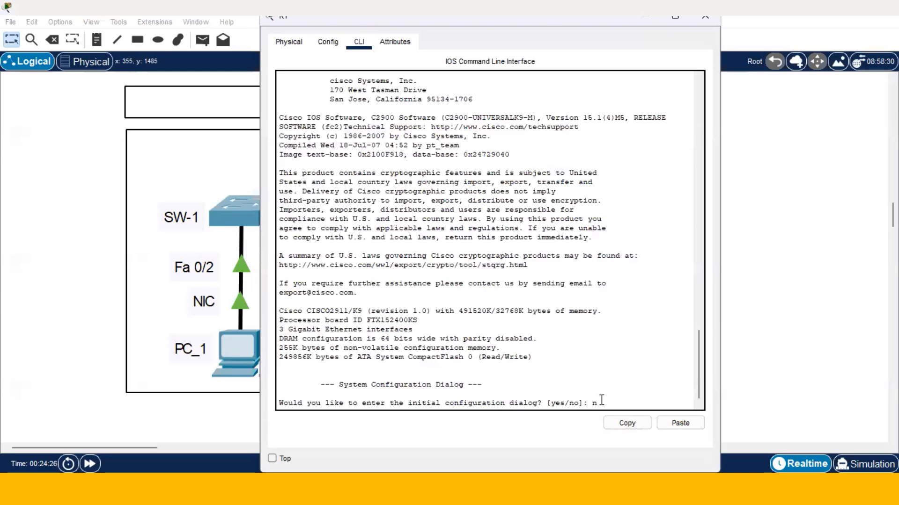
# Decline the router's initial configuration dialog and enter global configuration mode through privileged EXEC mode.
pyautogui.press('Return')
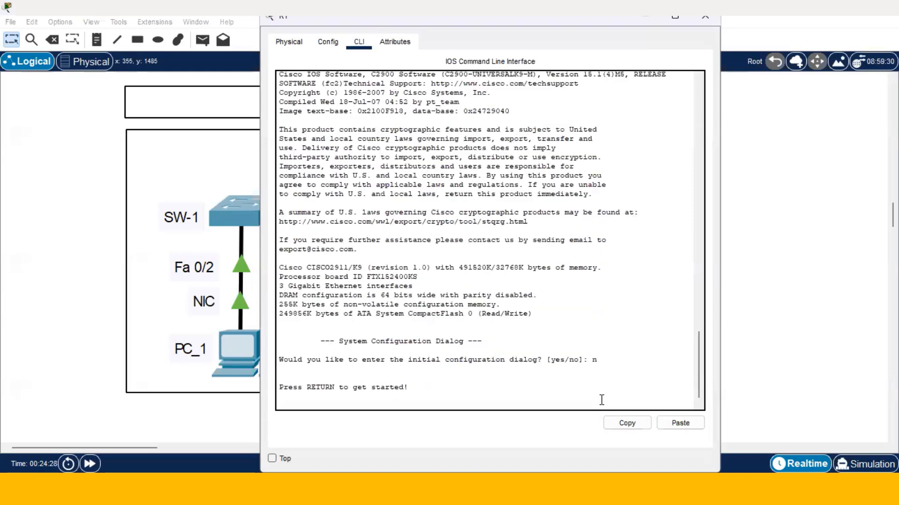
pyautogui.press('Return')
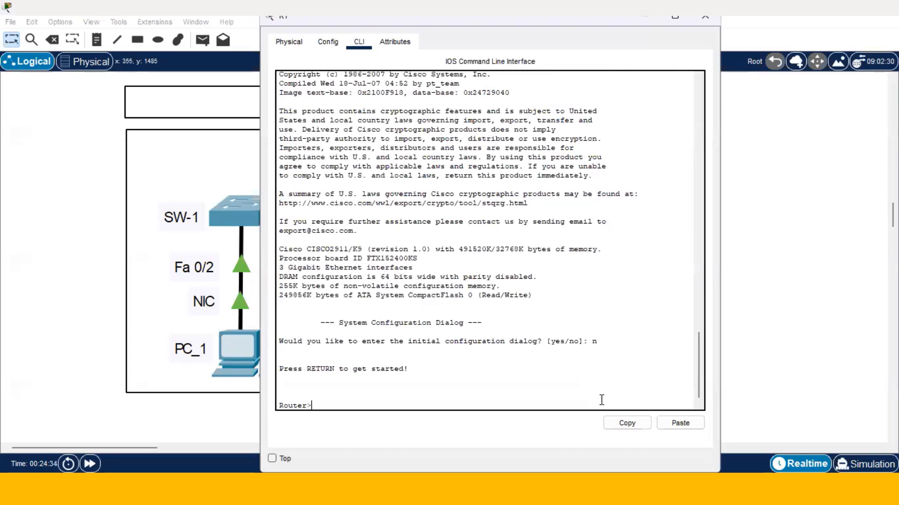
pyautogui.write('en')
pyautogui.press('Return')
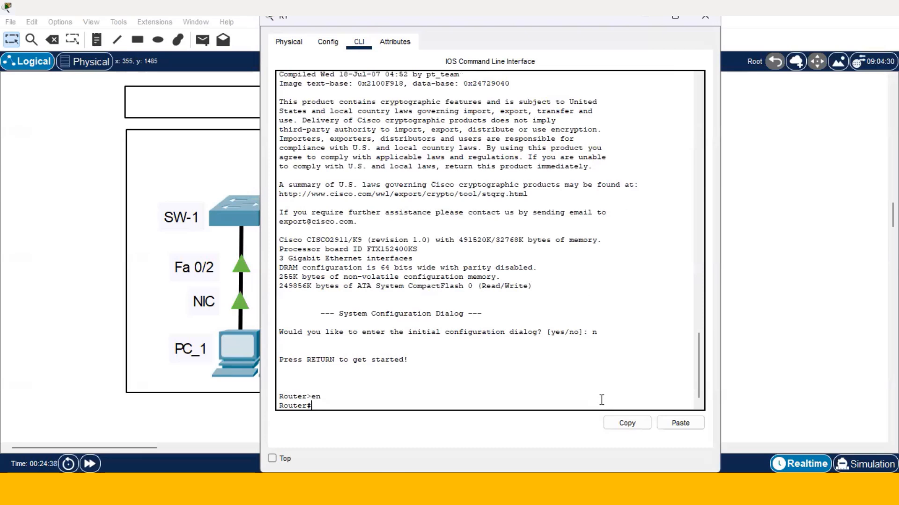
pyautogui.write('conf t')
pyautogui.press('Return')
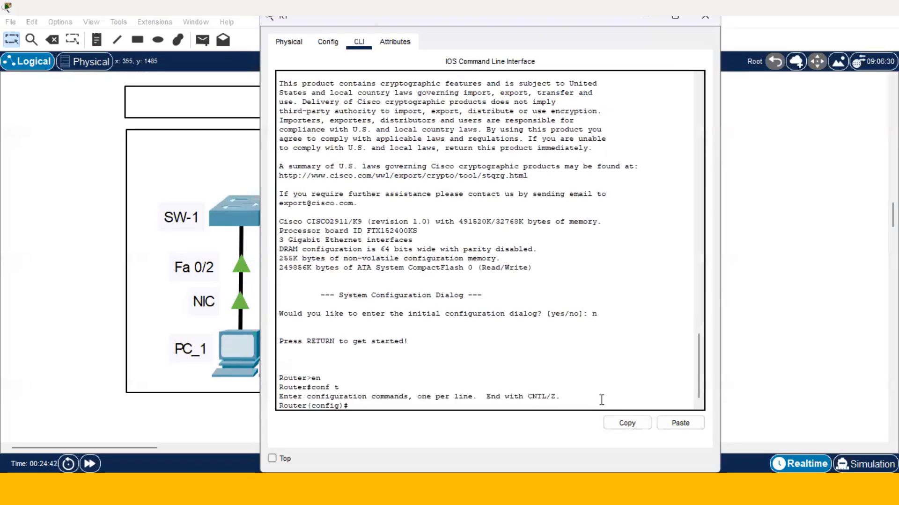
# Set the router's hostname to R1 and enable IPv6 unicast routing.
pyautogui.write('hostname R1')
pyautogui.press('Return')
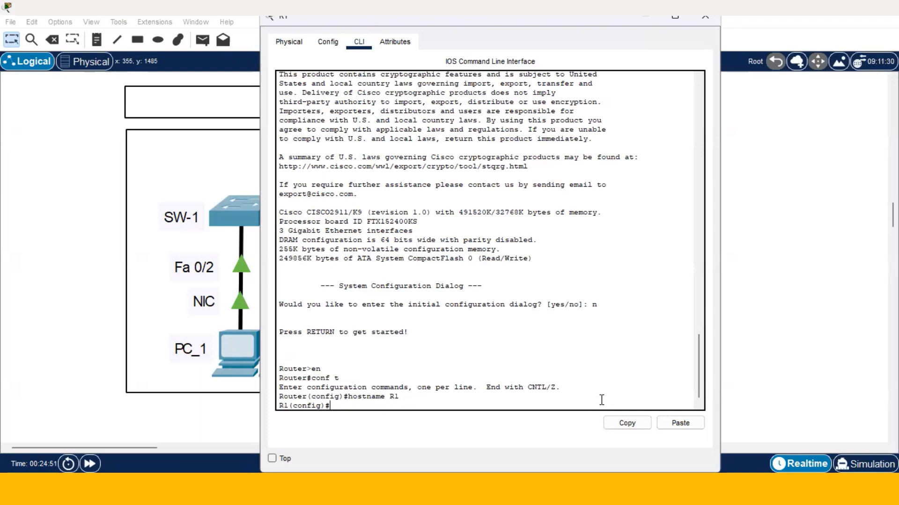
pyautogui.write('ipv')
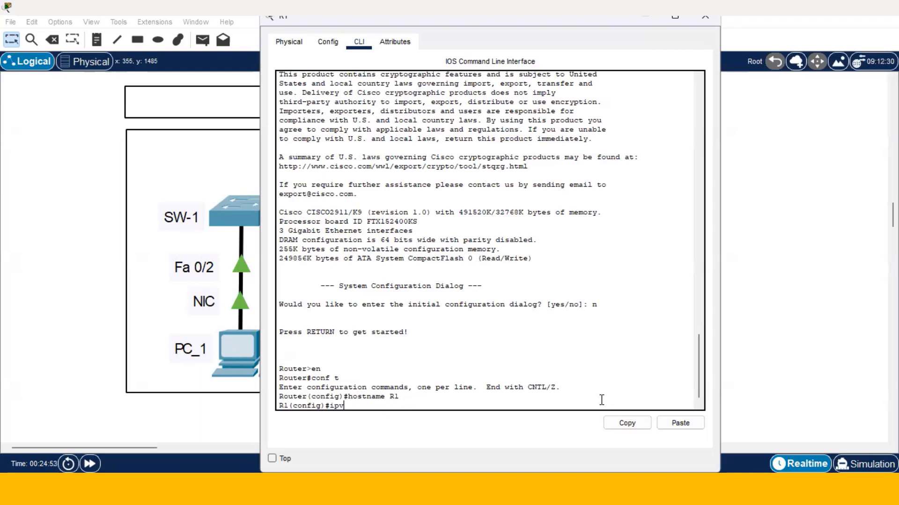
pyautogui.write('6 unicast-routing')
pyautogui.press('Return')
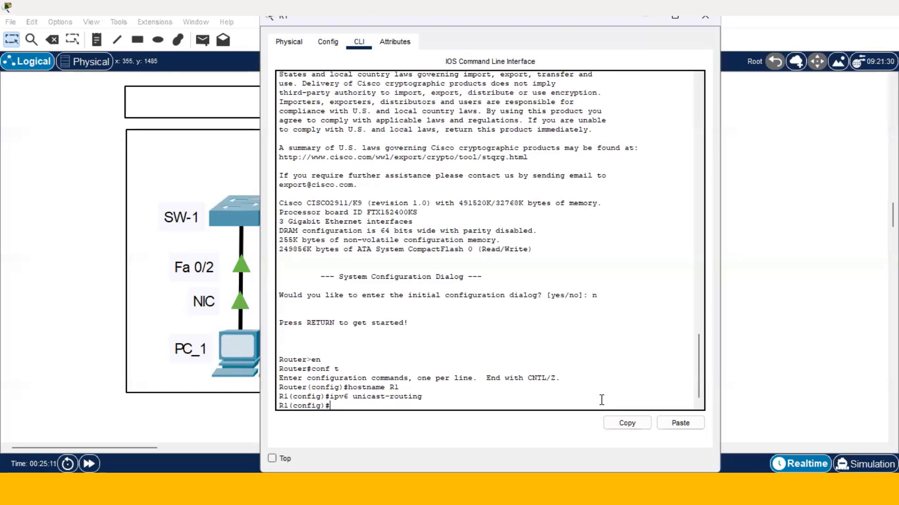
# Assign interface G0/0 the IPv4 address 192.168.1.254 with subnet mask 255.255.255.0.
pyautogui.write('int g ')
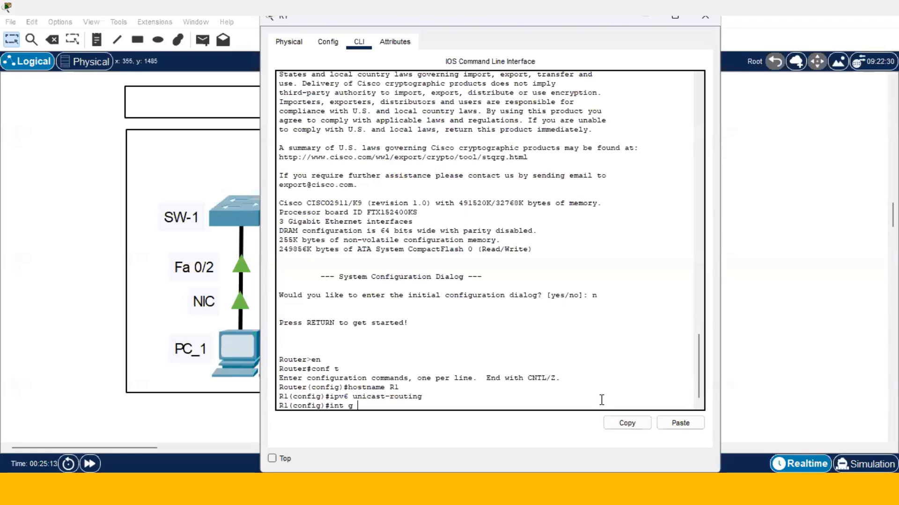
pyautogui.write('0/0')
pyautogui.press('Return')
pyautogui.write('ip')
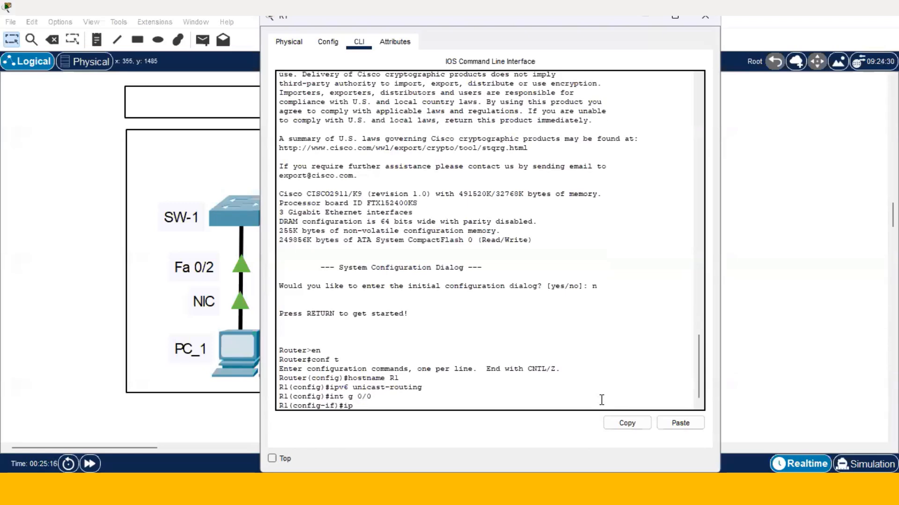
pyautogui.write(' add 192.168.1.254')
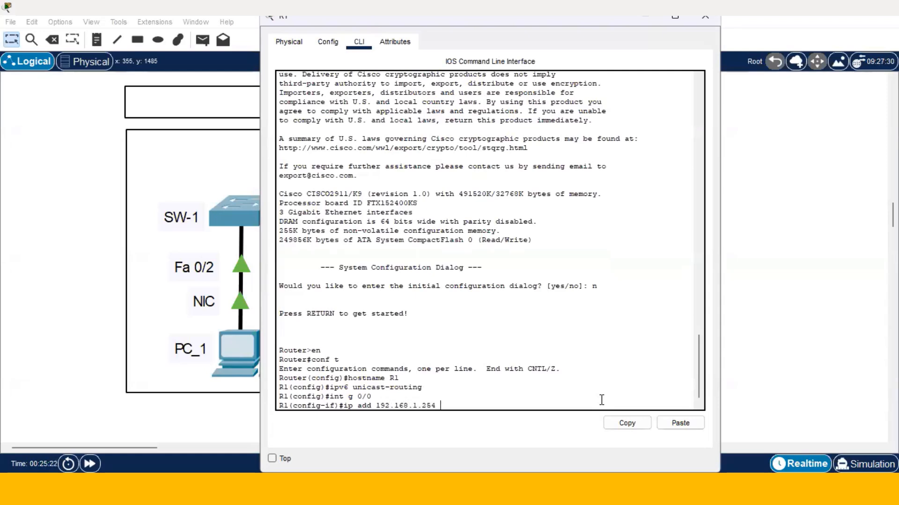
pyautogui.write(' 255.255.255.0')
pyautogui.press('Return')
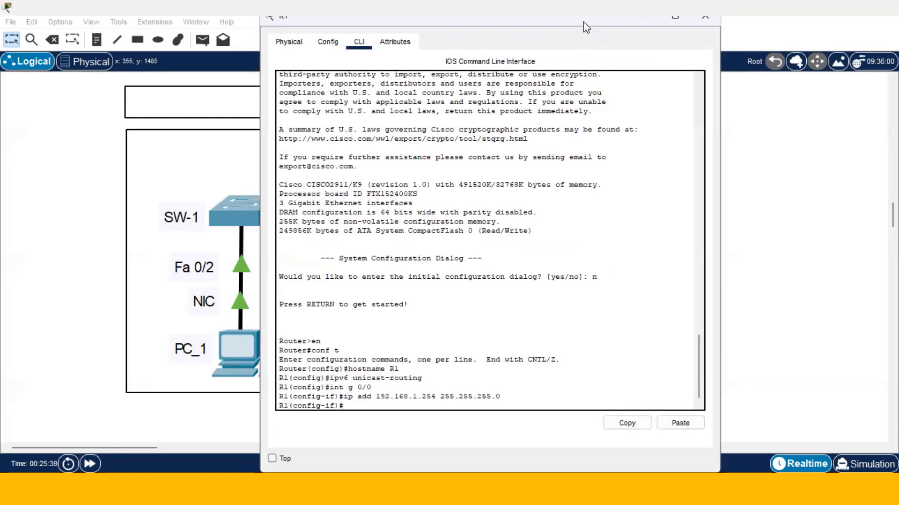
# Check the left network's prefix in the topology and assign the IPv6 address 2001:db6::1/64 to interface G0/0.
pyautogui.moveTo(411, 15); pyautogui.dragTo(583, 22)
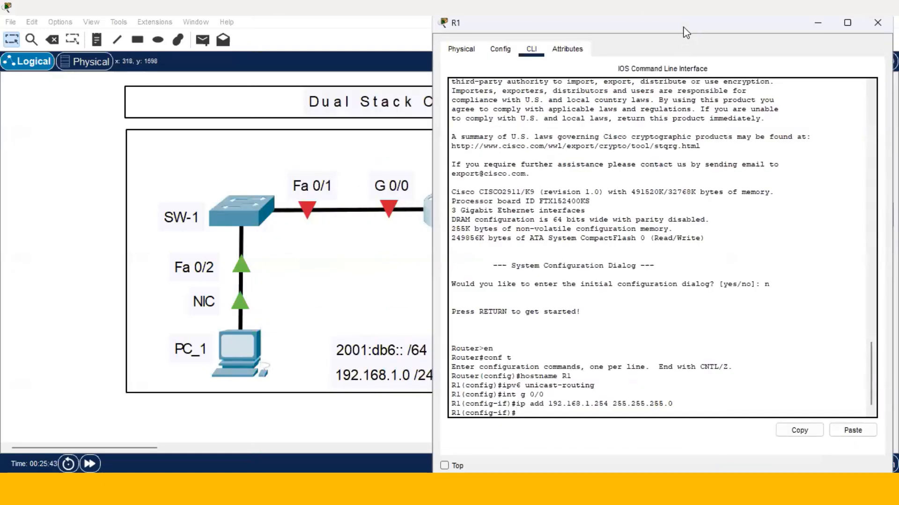
pyautogui.moveTo(685, 32); pyautogui.dragTo(574, 25)
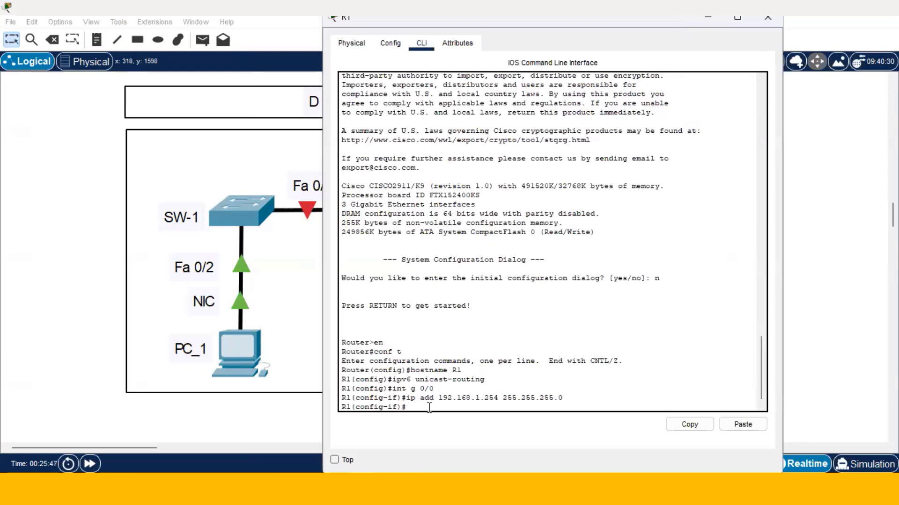
pyautogui.write('ipv6 add 2001:')
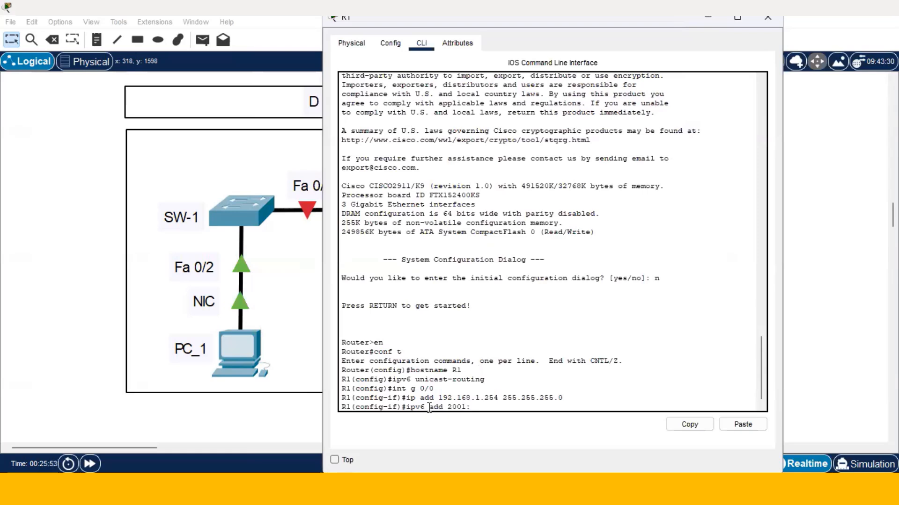
pyautogui.write('db6::1/64')
pyautogui.press('Return')
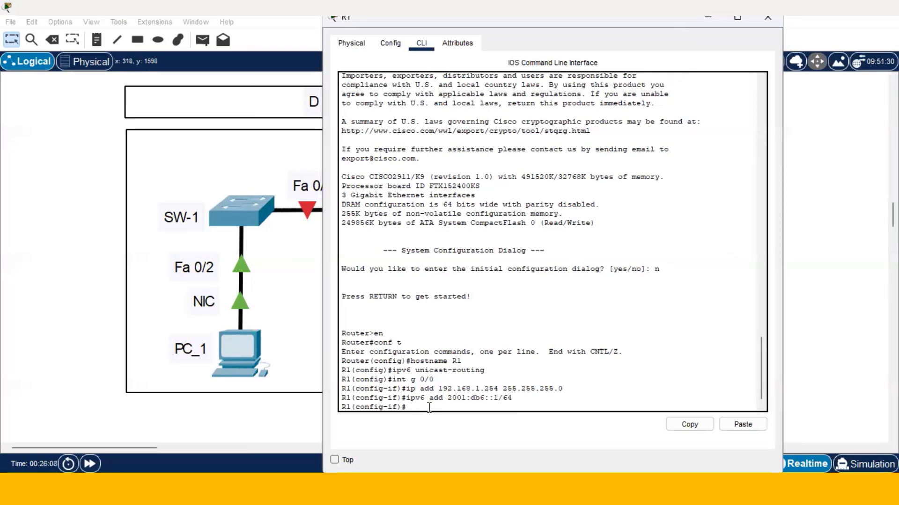
# Assign fe80::1 as the IPv6 link-local address of interface G0/0, correcting the misspelled link-local keyword.
pyautogui.write('ipv6 add fe80::1 lin-local')
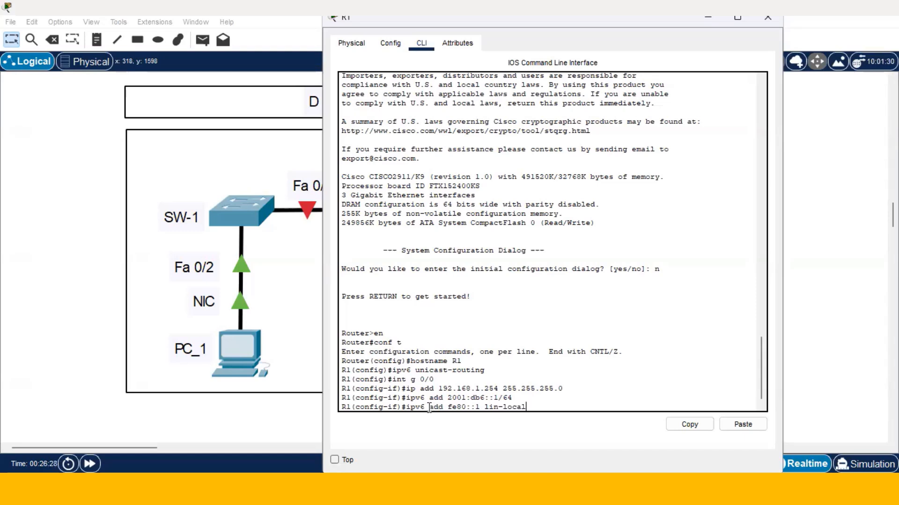
pyautogui.press('Return')
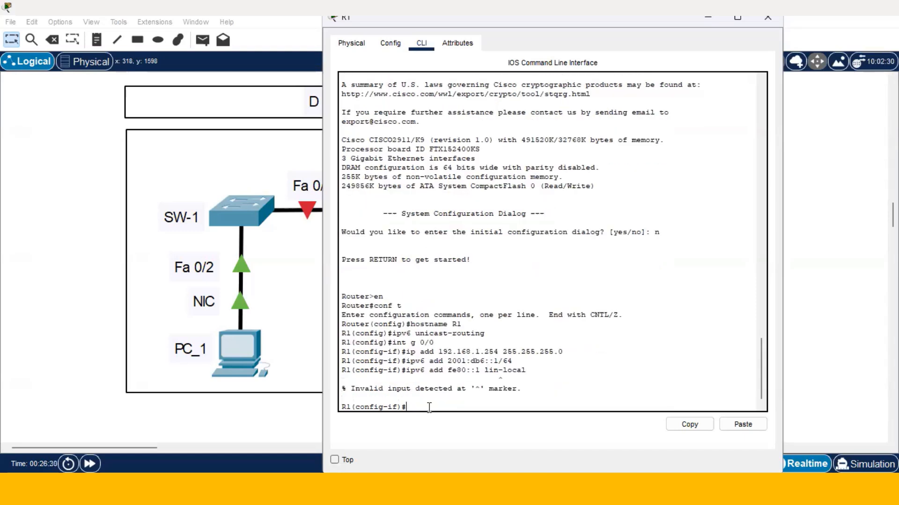
pyautogui.press('Up')
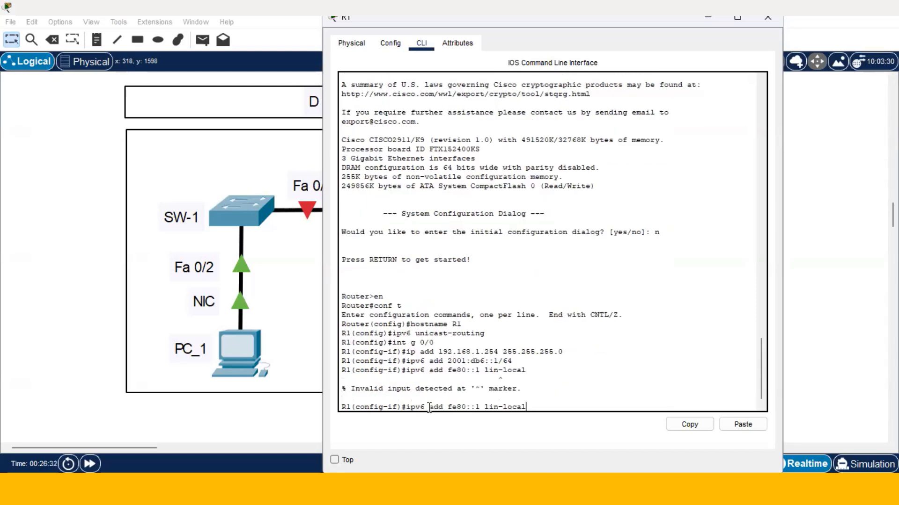
pyautogui.press('Left')
pyautogui.press('Left')
pyautogui.write('k')
pyautogui.press('Return')
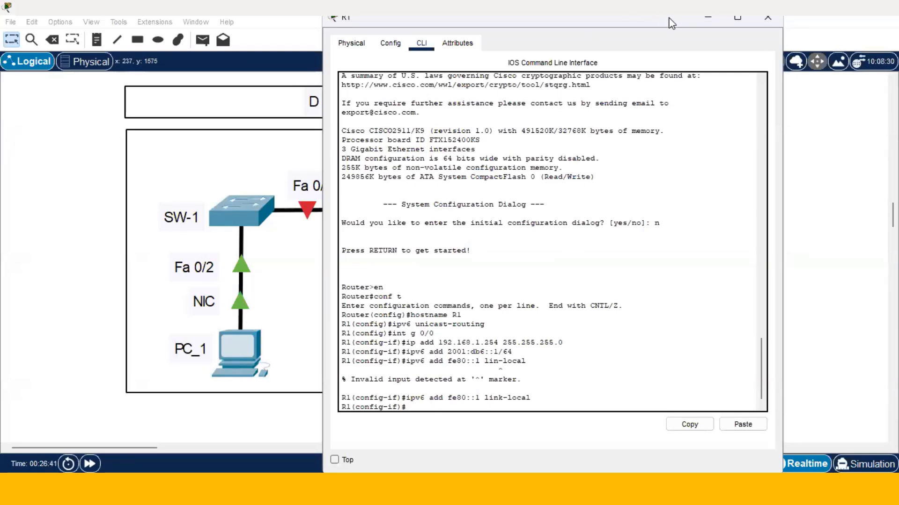
# Look over the full topology, return to R1's command line and enable IPv6 address autoconfiguration on interface G0/0.
pyautogui.click(708, 21)
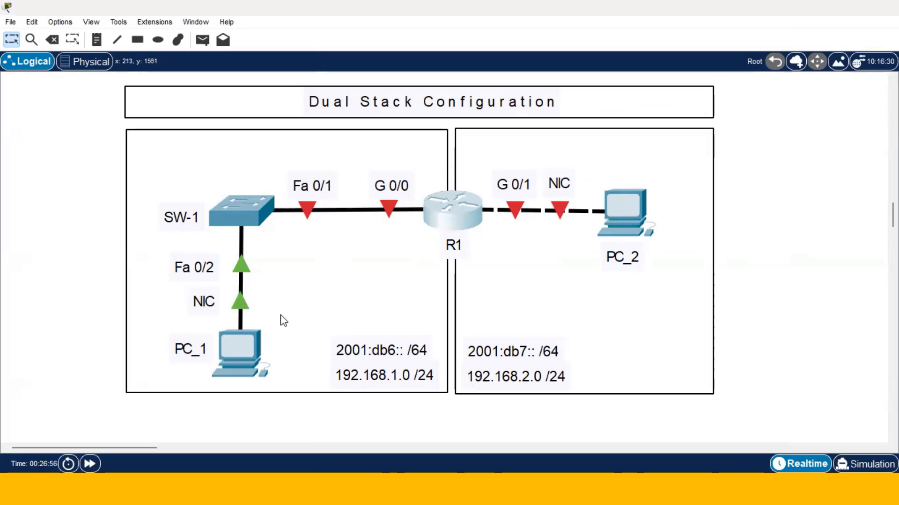
pyautogui.click(456, 221)
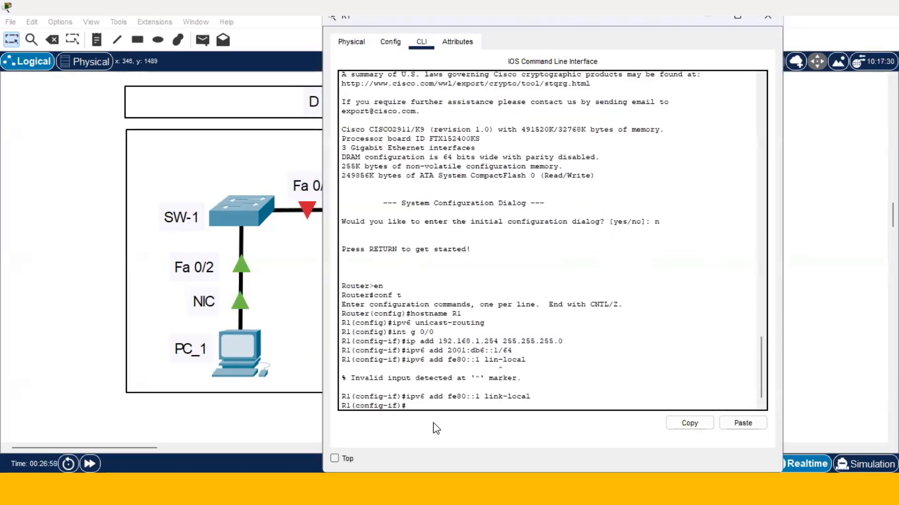
pyautogui.write('ipv6 add autoconf')
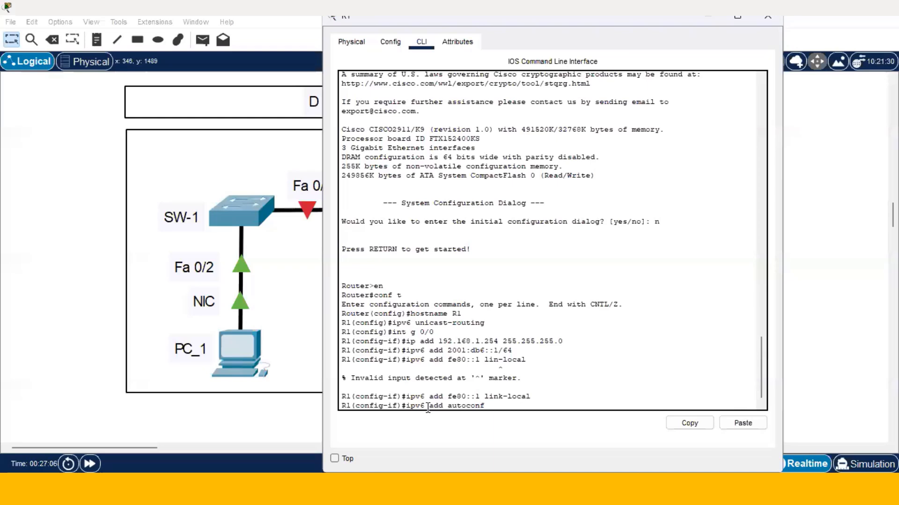
pyautogui.write('ig')
pyautogui.press('Return')
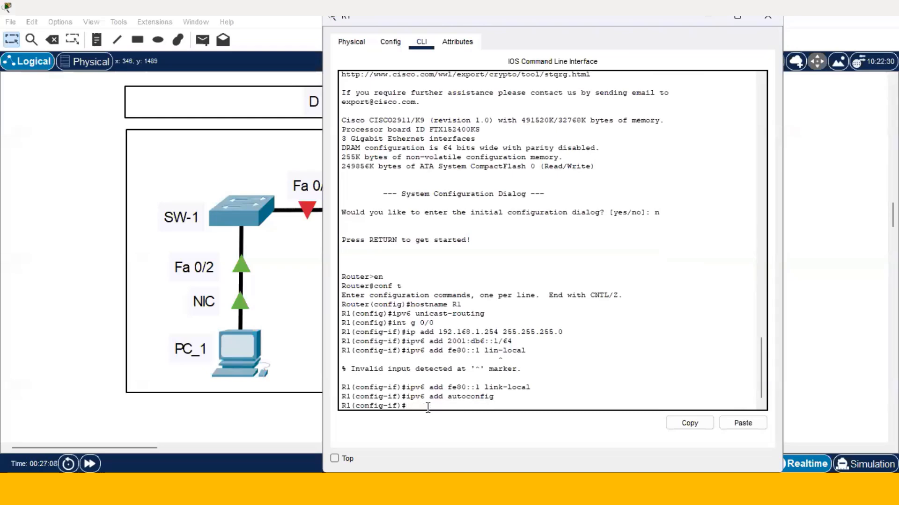
# Bring interface G0/0 up with no shutdown and return to global configuration mode.
pyautogui.write('no shut')
pyautogui.press('Return')
pyautogui.press('Return')
pyautogui.write('exit')
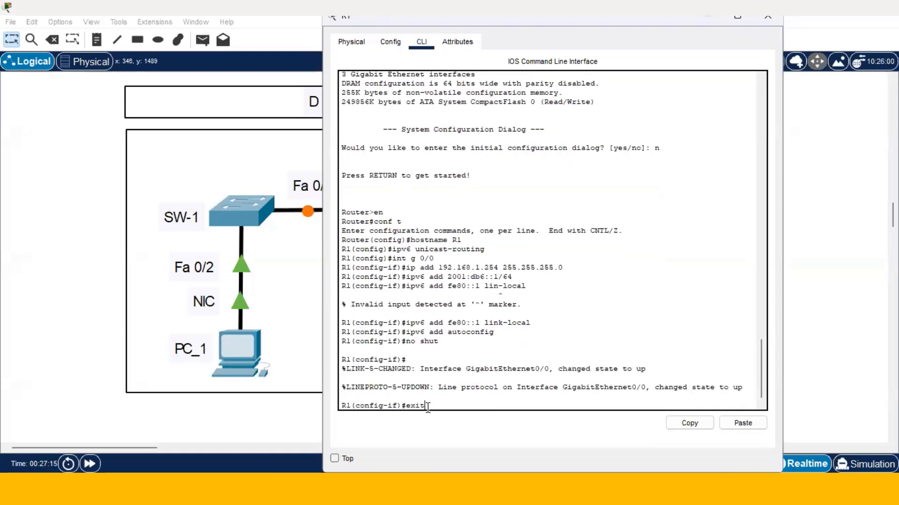
pyautogui.press('Return')
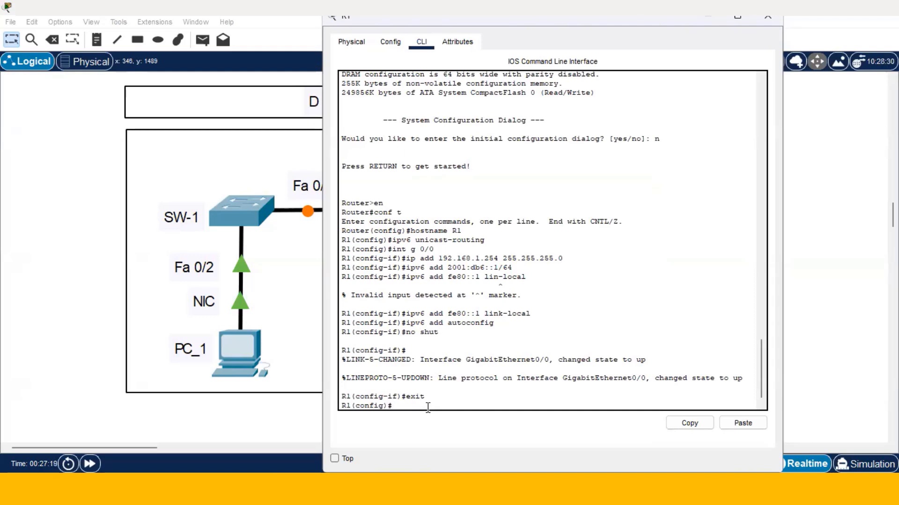
# Assign interface G0/1 the IPv4 address 192.168.2.254 with subnet mask 255.255.255.0.
pyautogui.write('int g 0/1')
pyautogui.press('Return')
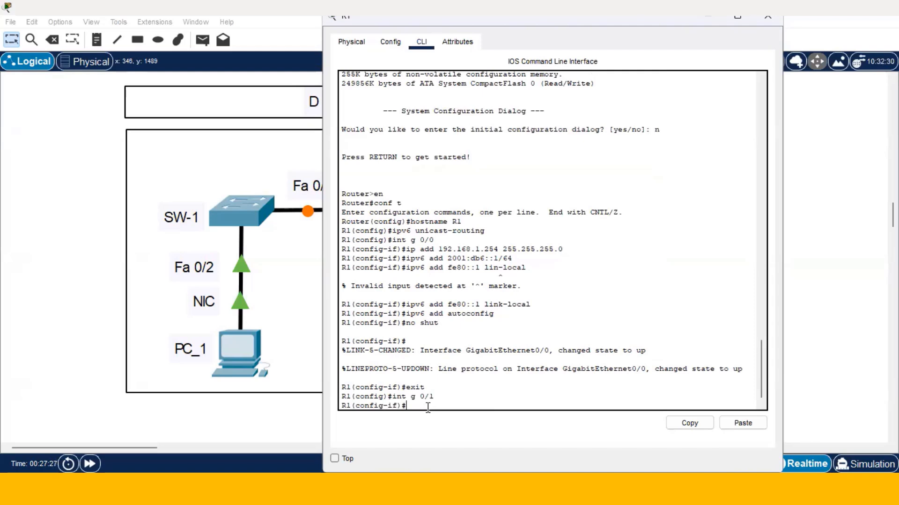
pyautogui.write('ip add 192.168.2.254 255.2')
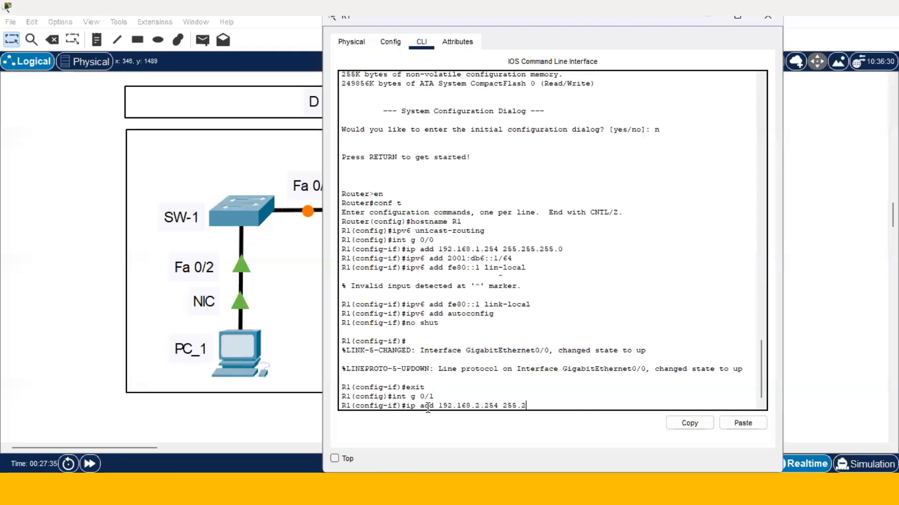
pyautogui.write('55.255.0')
pyautogui.press('Return')
# Assign the IPv6 address 2001:db7::1/64 to interface G0/1.
pyautogui.write('i')
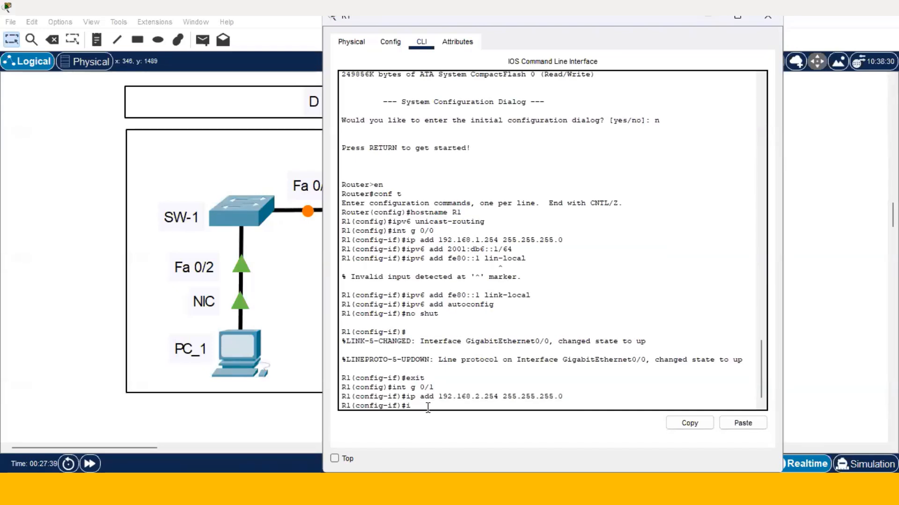
pyautogui.write('pv6 add 2001:db7')
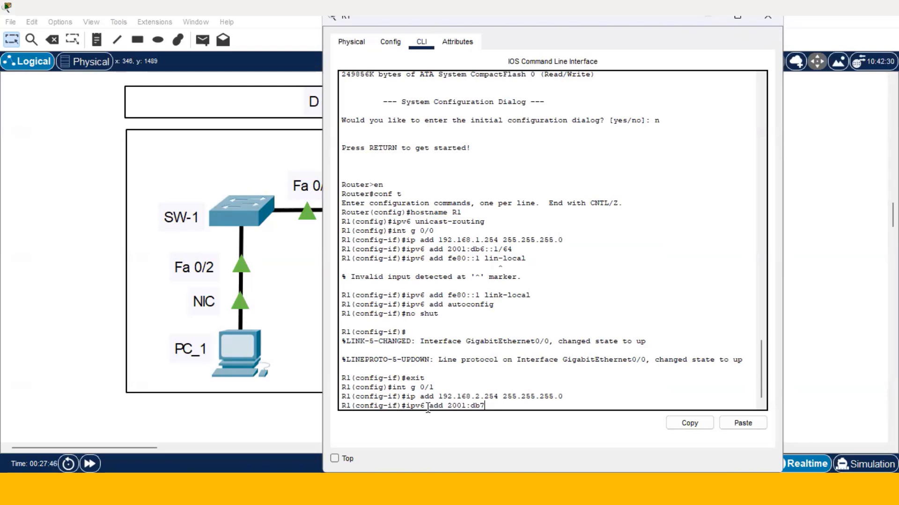
pyautogui.write('::1/64')
pyautogui.press('Return')
# Assign fe80::2 as the IPv6 link-local address of interface G0/1.
pyautogui.write('ig-if)#i')
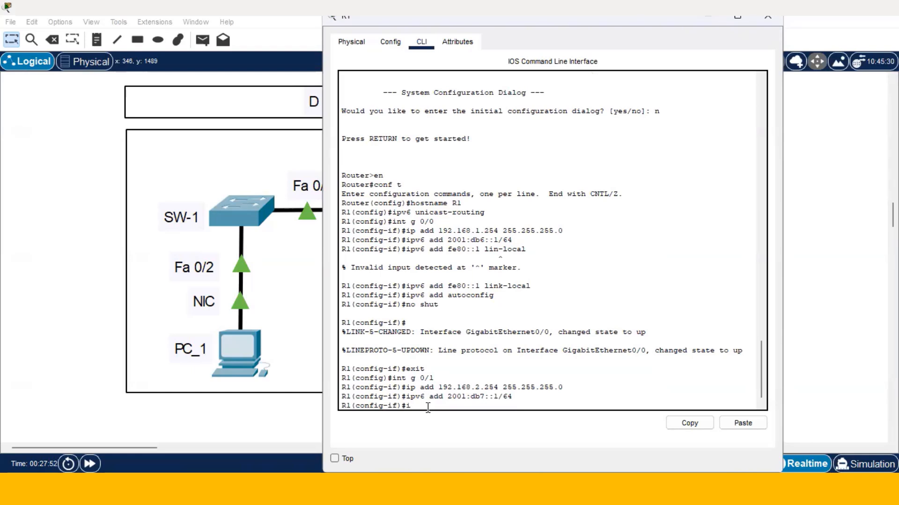
pyautogui.write('pv6 add fe80::2 link-local')
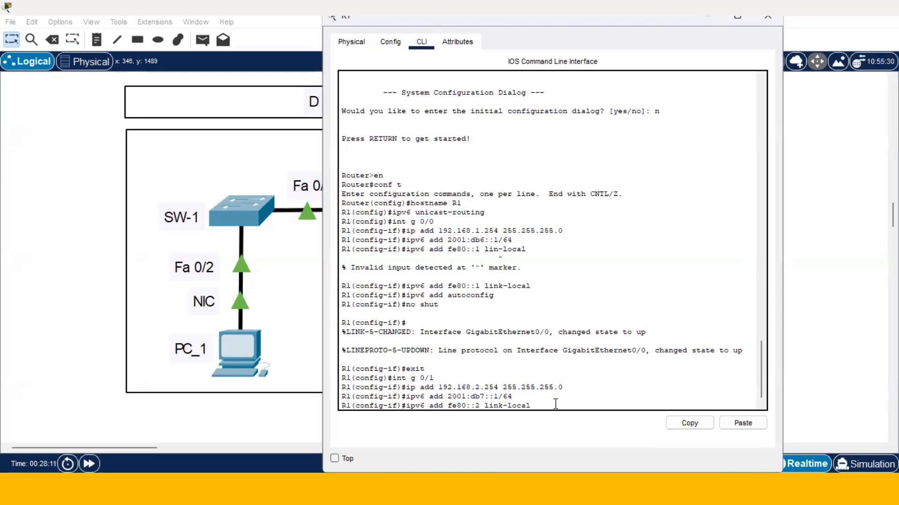
pyautogui.press('Return')
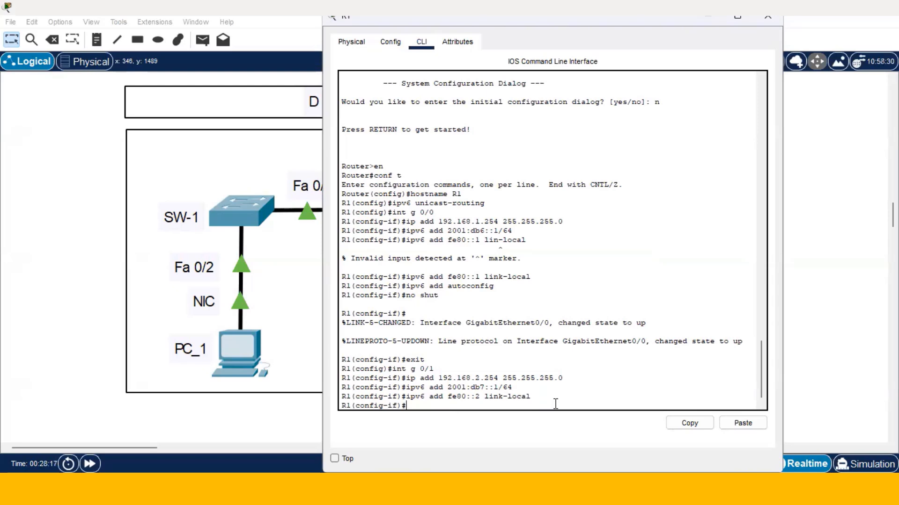
# Enable IPv6 address autoconfiguration on interface G0/1 and bring the interface up with no shutdown.
pyautogui.write('ipv6 add')
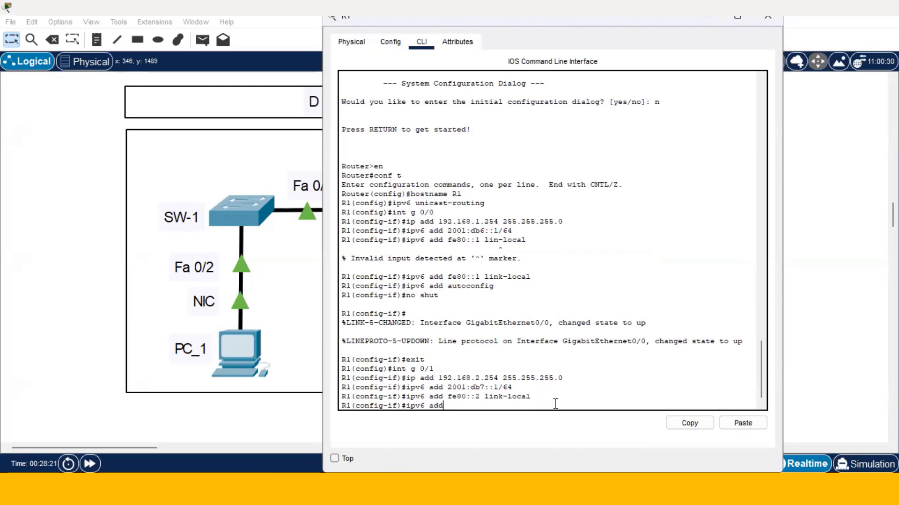
pyautogui.write(' autoconfig')
pyautogui.press('Return')
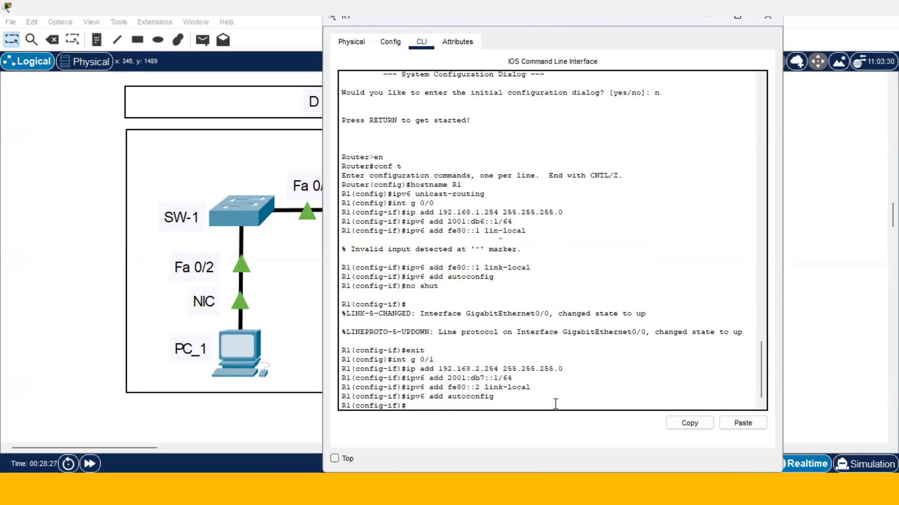
pyautogui.write('no shut')
pyautogui.press('Return')
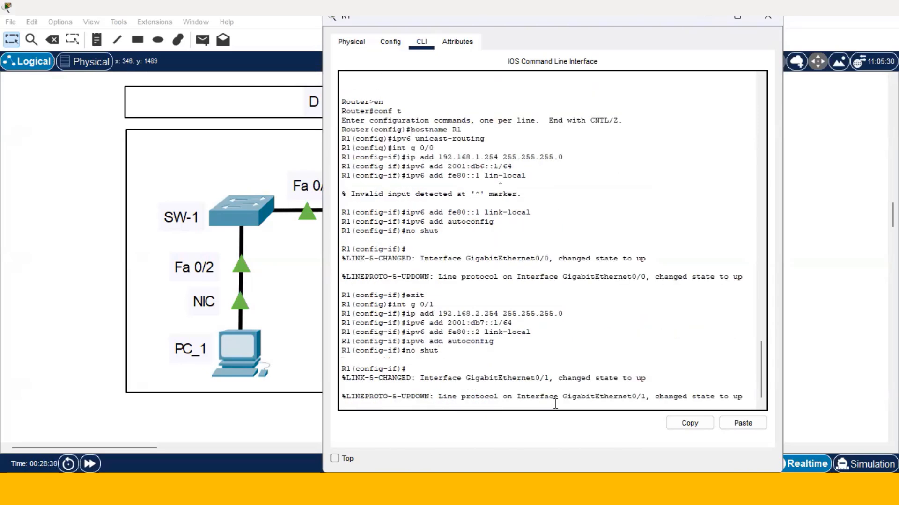
# Give PC_1 the static IPv4 address 192.168.1.1 with subnet mask 255.255.255.0.
pyautogui.click(768, 16)
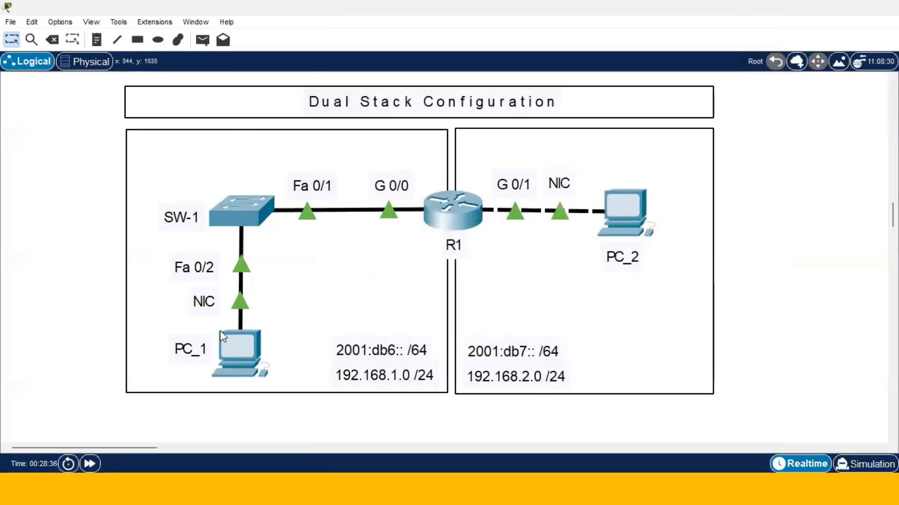
pyautogui.click(242, 355)
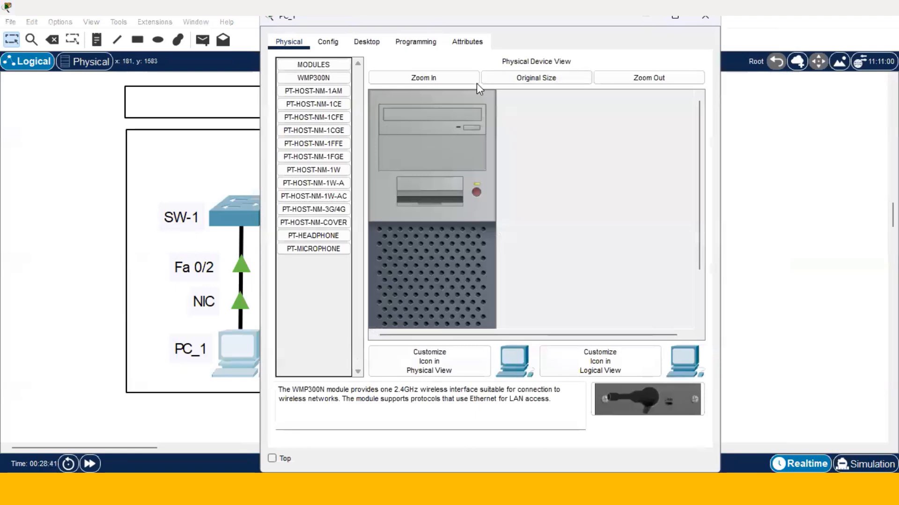
pyautogui.click(367, 42)
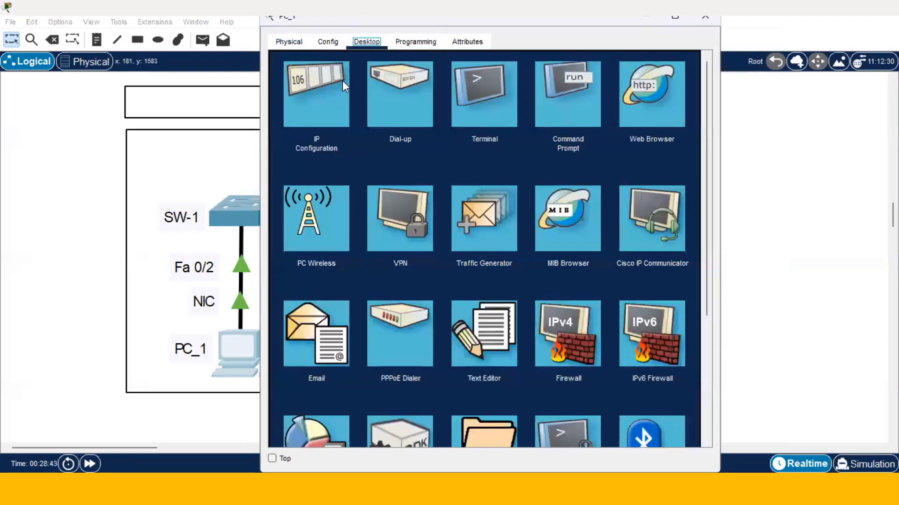
pyautogui.click(334, 87)
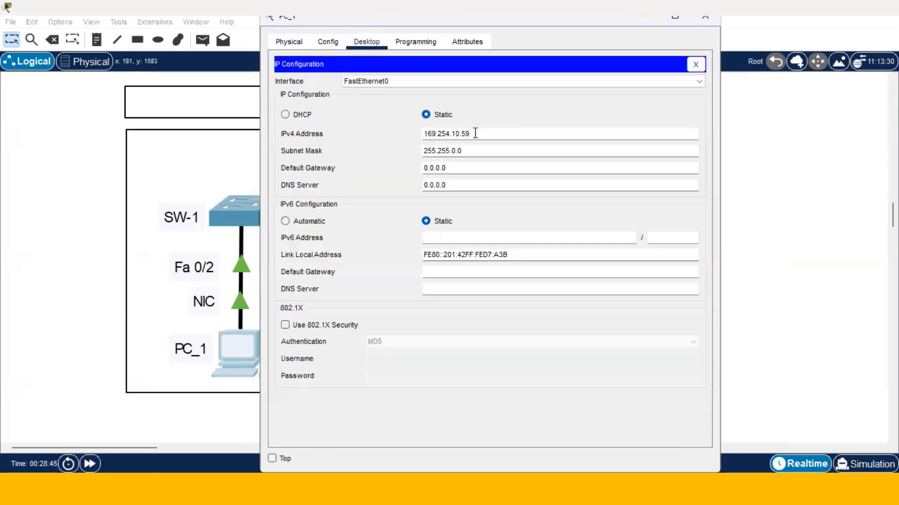
pyautogui.doubleClick(445, 133)
pyautogui.click(295, 115)
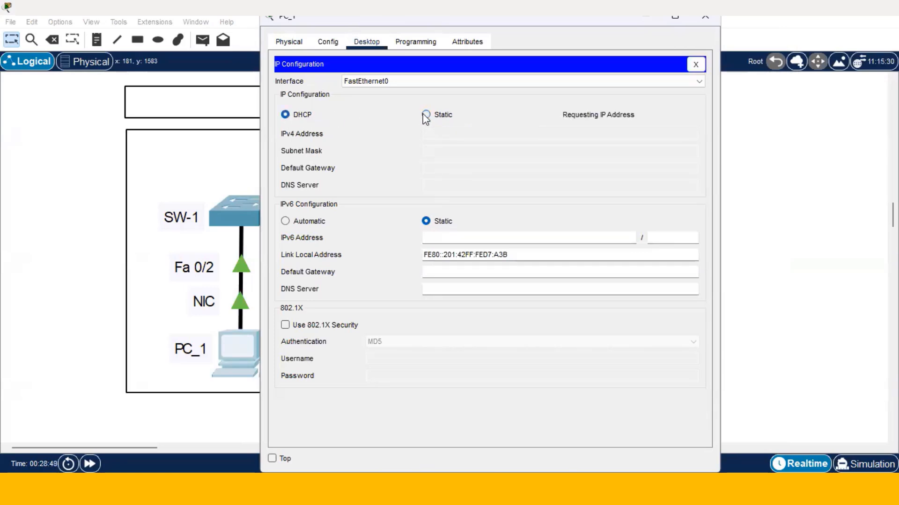
pyautogui.click(436, 119)
pyautogui.click(462, 135)
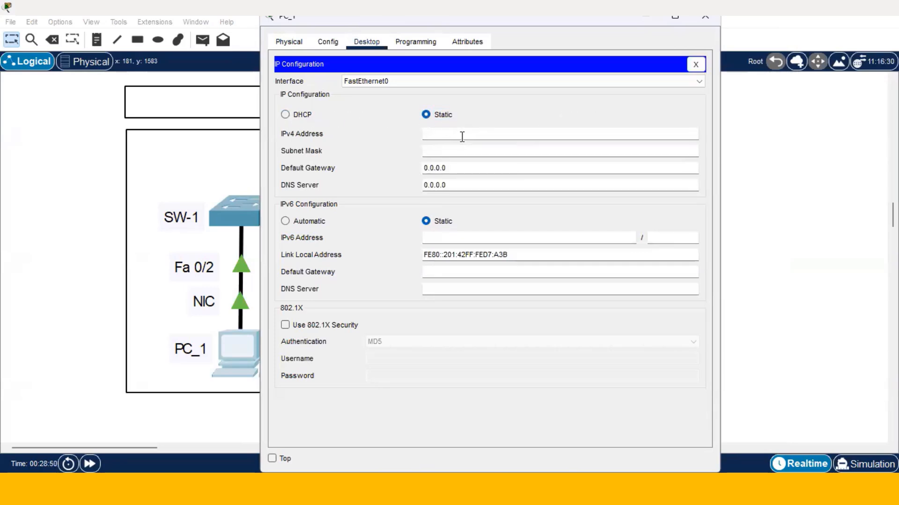
pyautogui.write('192.168.1.1')
pyautogui.click(459, 150)
# Set PC_1's IPv4 default gateway to 192.168.1.254 and its IPv6 configuration to automatic.
pyautogui.moveTo(464, 169); pyautogui.dragTo(412, 168)
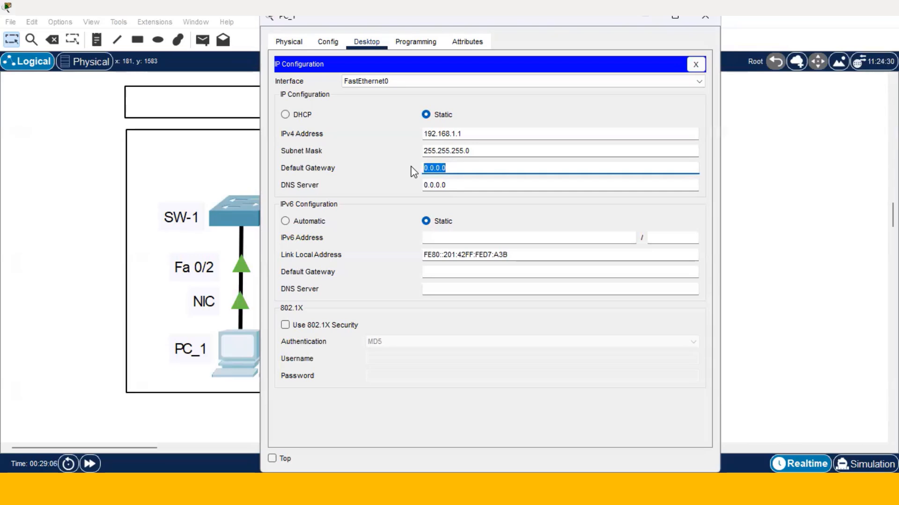
pyautogui.write('192.168.1.254')
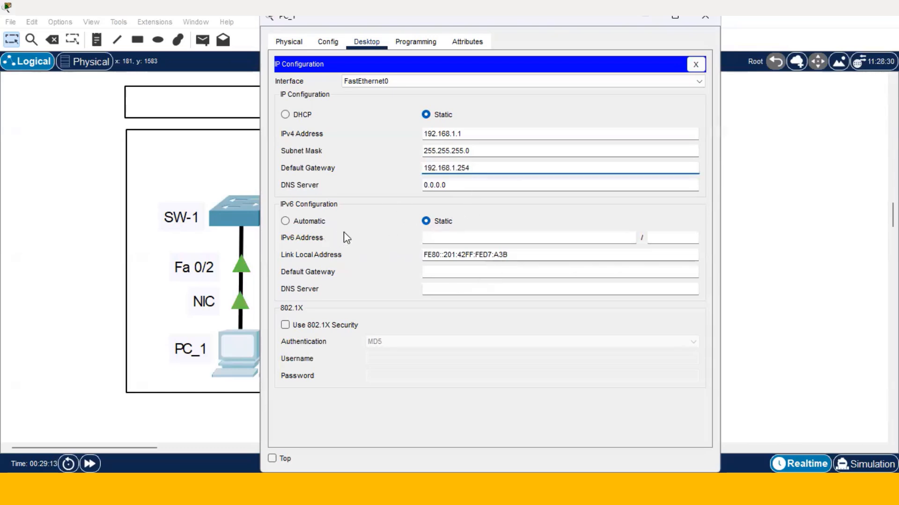
pyautogui.click(285, 222)
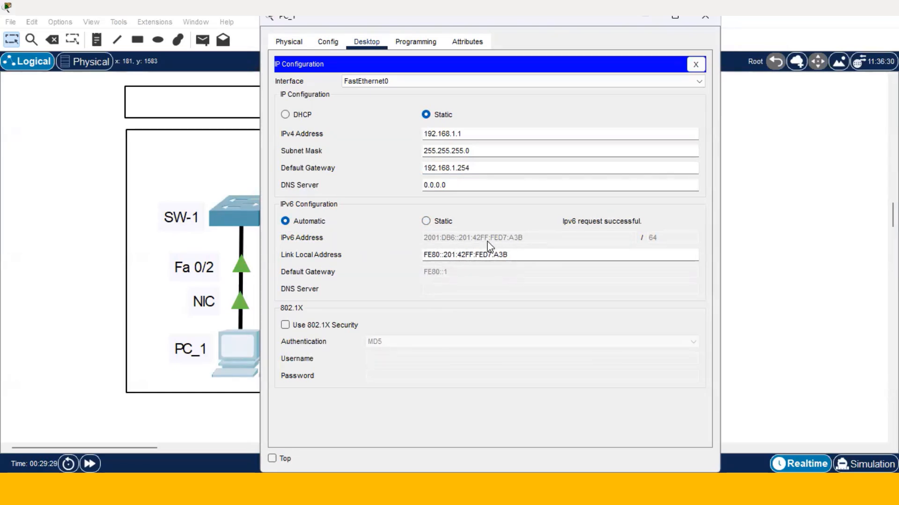
pyautogui.click(705, 22)
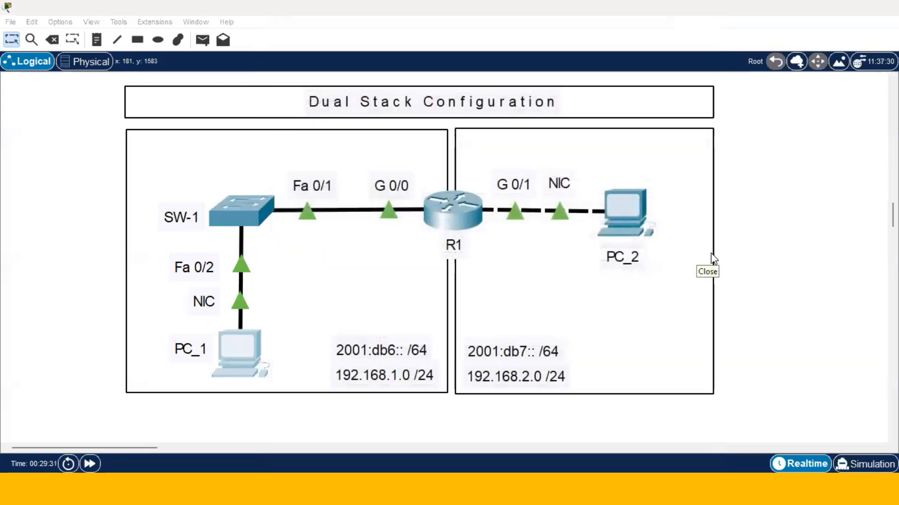
# Give PC_2 the static IPv4 address 192.168.2.2 with subnet mask 255.255.255.0.
pyautogui.click(625, 208)
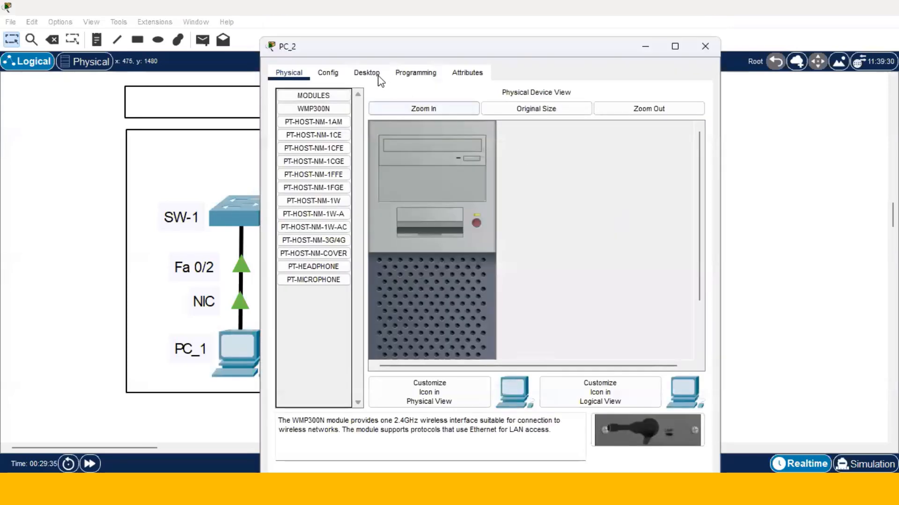
pyautogui.click(371, 75)
pyautogui.click(340, 125)
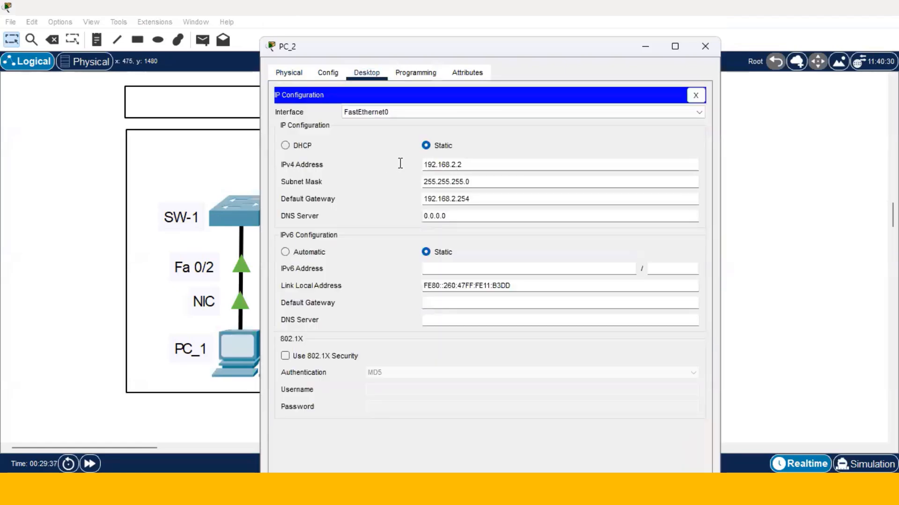
pyautogui.click(302, 145)
pyautogui.click(444, 145)
pyautogui.click(468, 165)
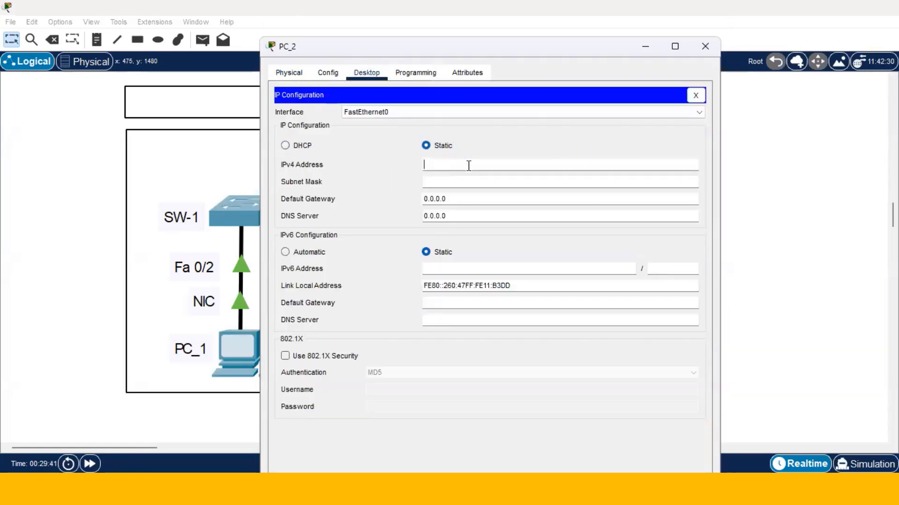
pyautogui.write('293.68.2.2')
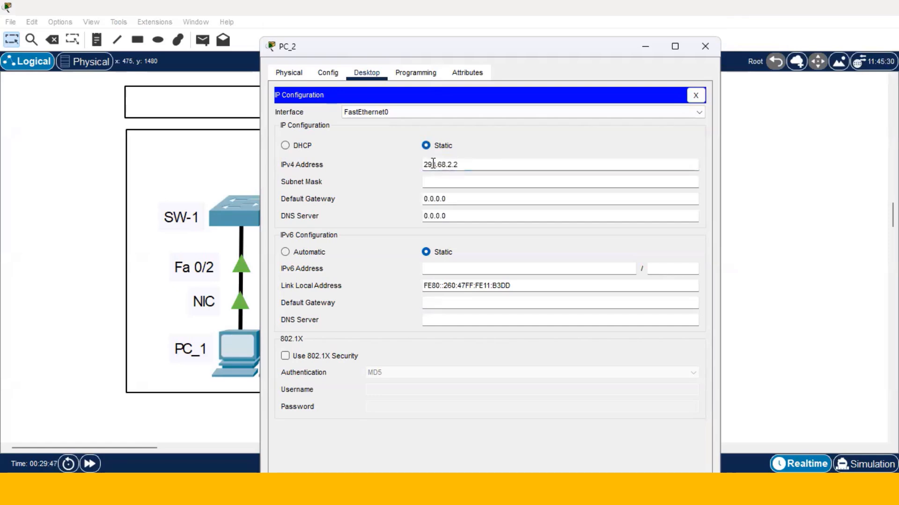
pyautogui.press('Left')
pyautogui.press('Left')
pyautogui.press('Left')
pyautogui.press('Left')
pyautogui.press('Delete')
pyautogui.press('Delete')
pyautogui.press('Delete')
pyautogui.press('BackSpace')
pyautogui.press('BackSpace')
pyautogui.press('BackSpace')
pyautogui.press('BackSpace')
pyautogui.press('BackSpace')
pyautogui.press('BackSpace')
pyautogui.press('BackSpace')
pyautogui.write('192.')
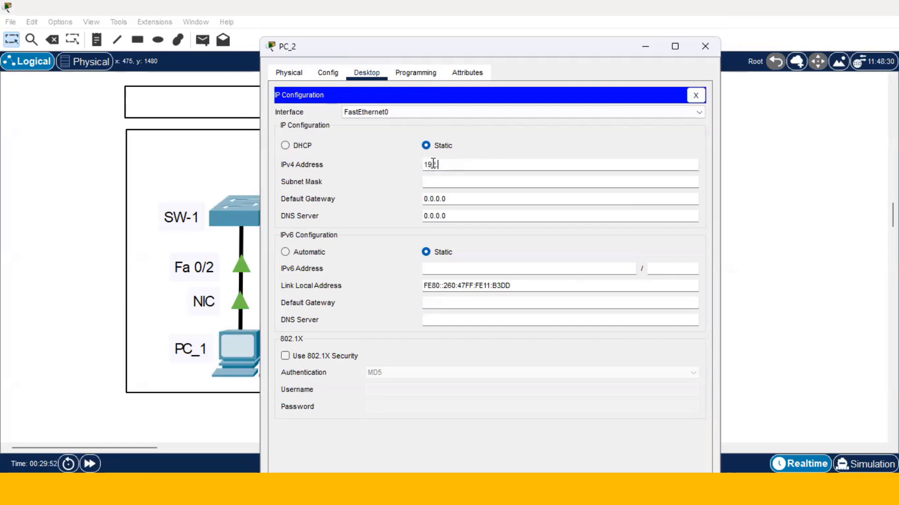
pyautogui.write('168.2.2')
pyautogui.click(452, 180)
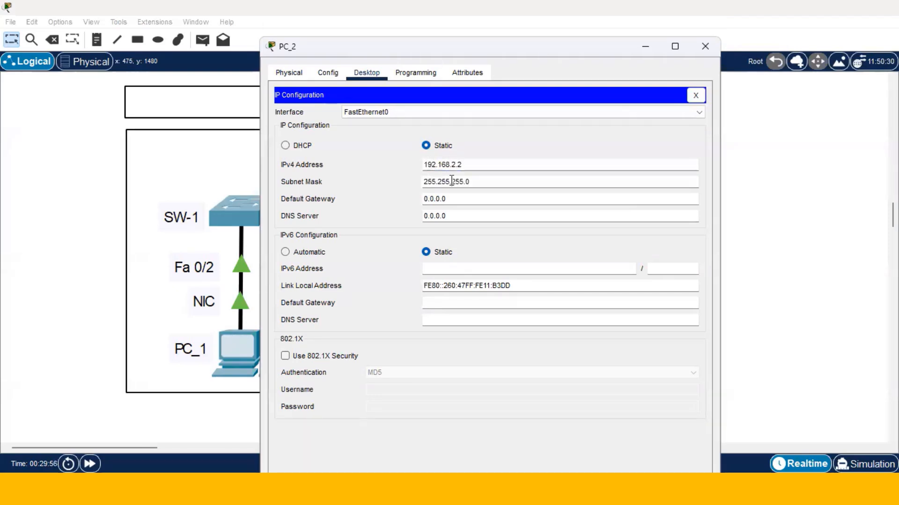
# Set PC_2's IPv4 default gateway to 192.168.2.254 and its IPv6 configuration to automatic.
pyautogui.moveTo(447, 199); pyautogui.dragTo(413, 206)
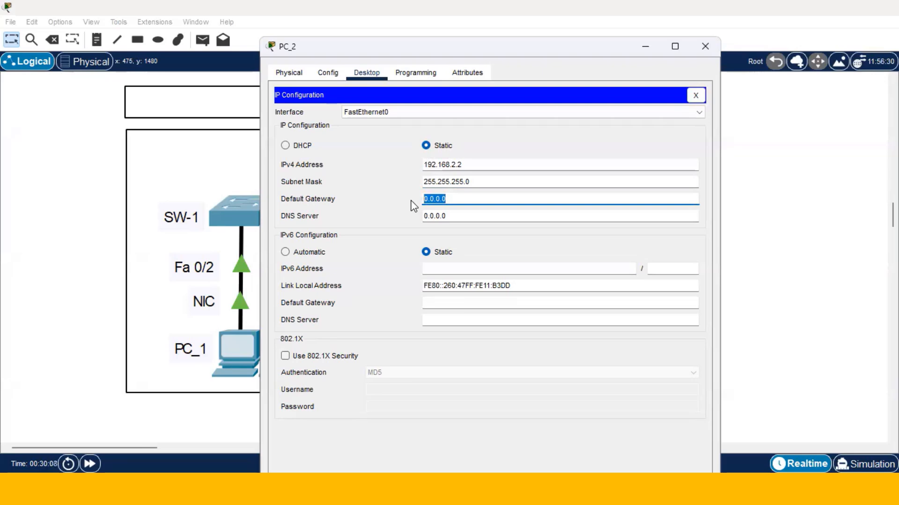
pyautogui.write('192.168.2.254')
pyautogui.click(285, 253)
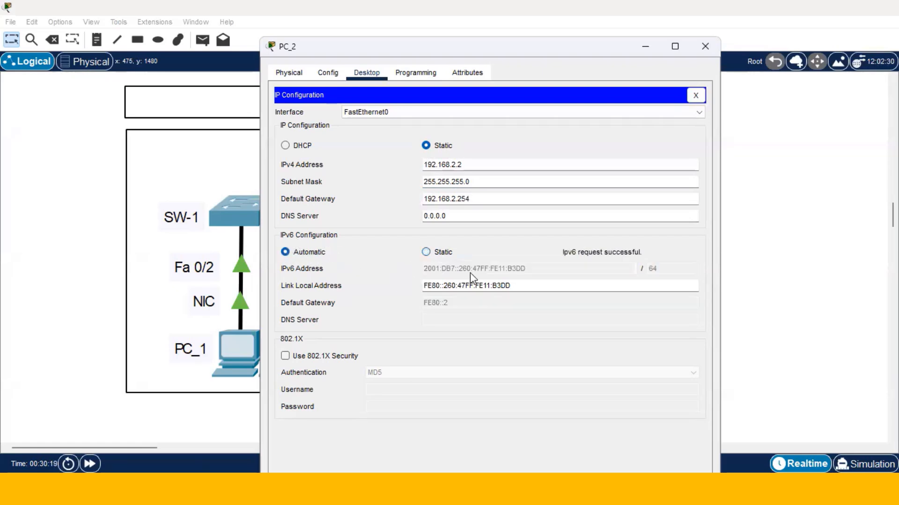
pyautogui.click(705, 46)
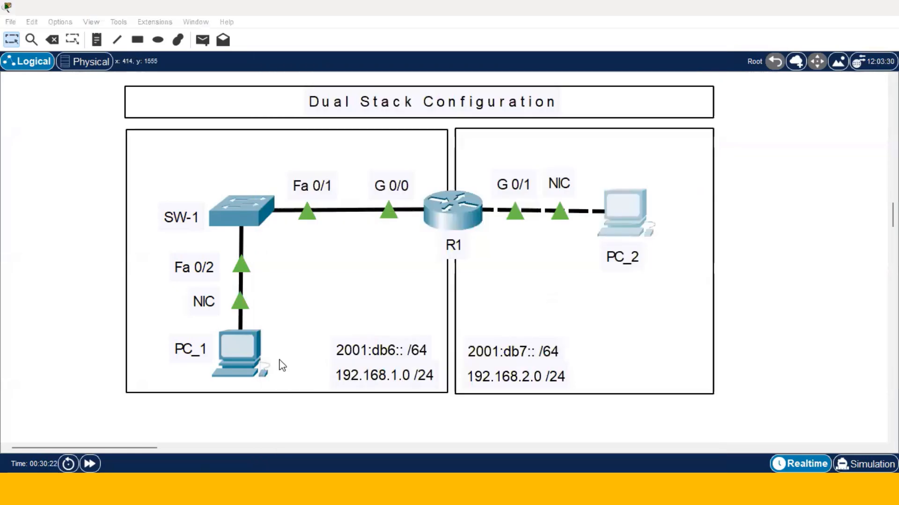
# Ping PC_2 at 192.168.2.2 from PC_1's command prompt and examine the replies.
pyautogui.click(250, 350)
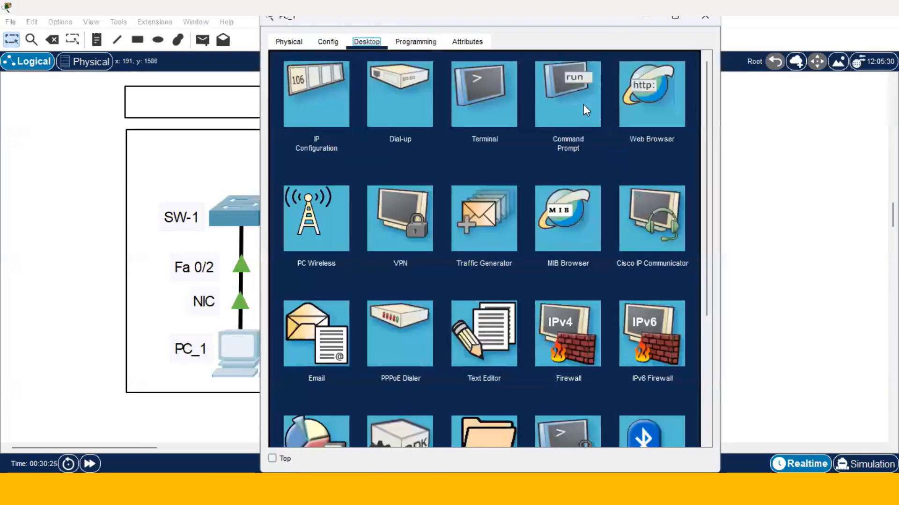
pyautogui.click(584, 108)
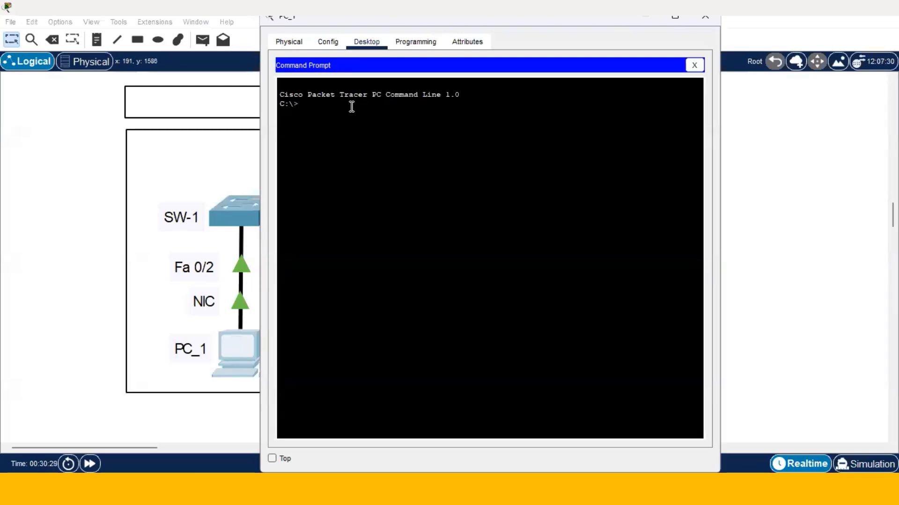
pyautogui.write('ping 192.168.2.2')
pyautogui.press('Return')
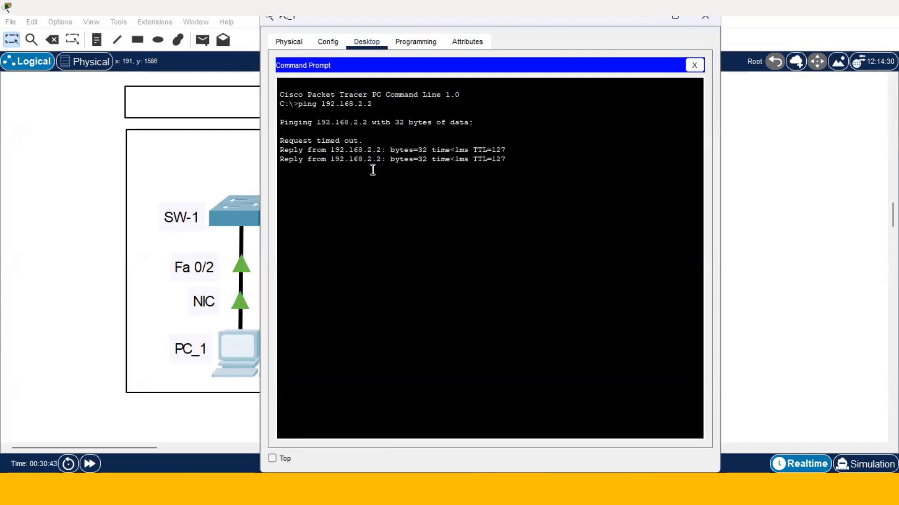
pyautogui.click(362, 143)
pyautogui.moveTo(300, 140); pyautogui.dragTo(284, 141)
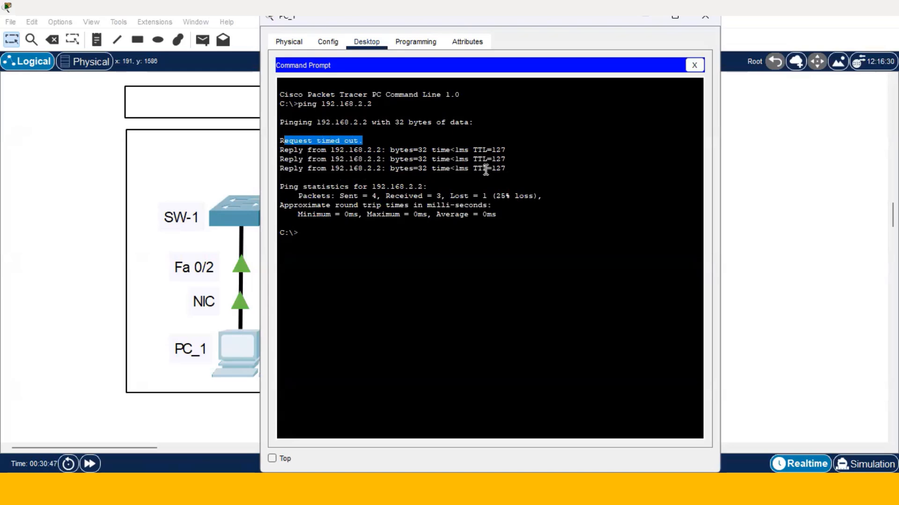
pyautogui.moveTo(506, 168); pyautogui.dragTo(283, 168)
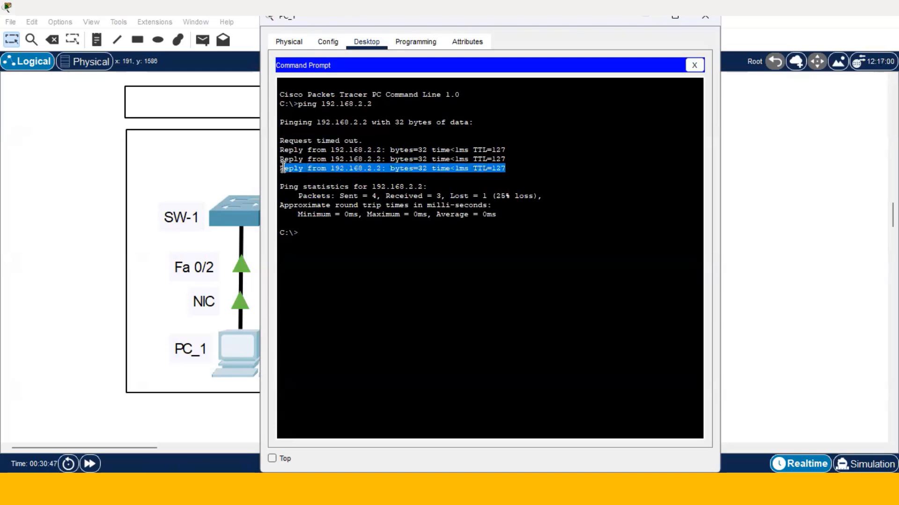
# List PC_1's full IP configuration with ipconfig /all and copy its global IPv6 address.
pyautogui.click(318, 233)
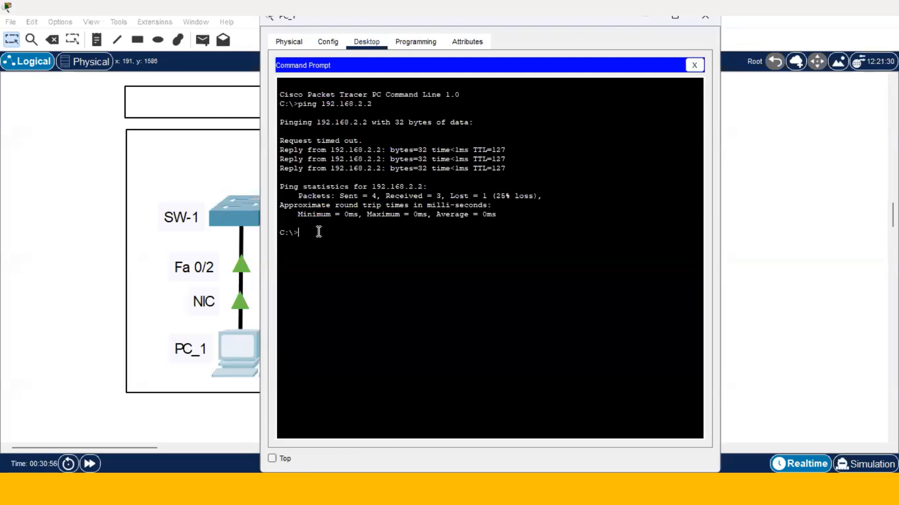
pyautogui.write('ipconfig /all')
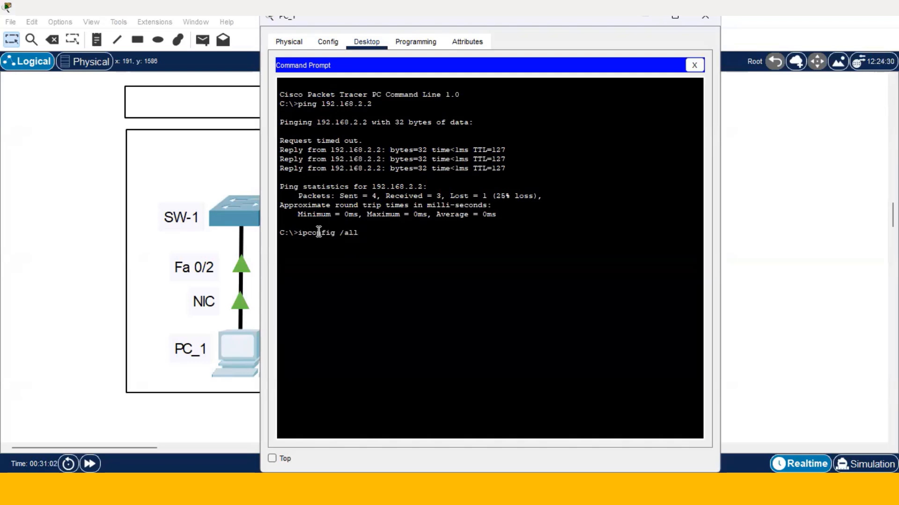
pyautogui.press('Return')
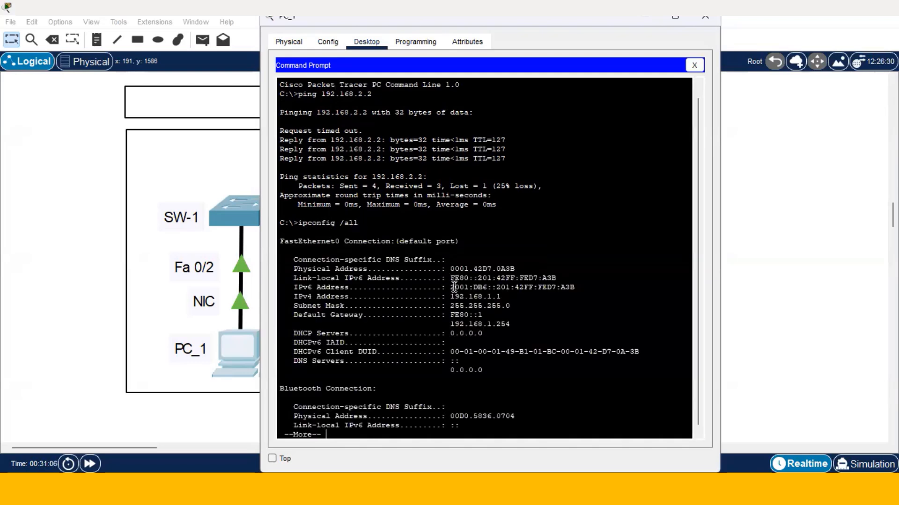
pyautogui.moveTo(451, 288); pyautogui.dragTo(585, 292)
pyautogui.rightClick(569, 289)
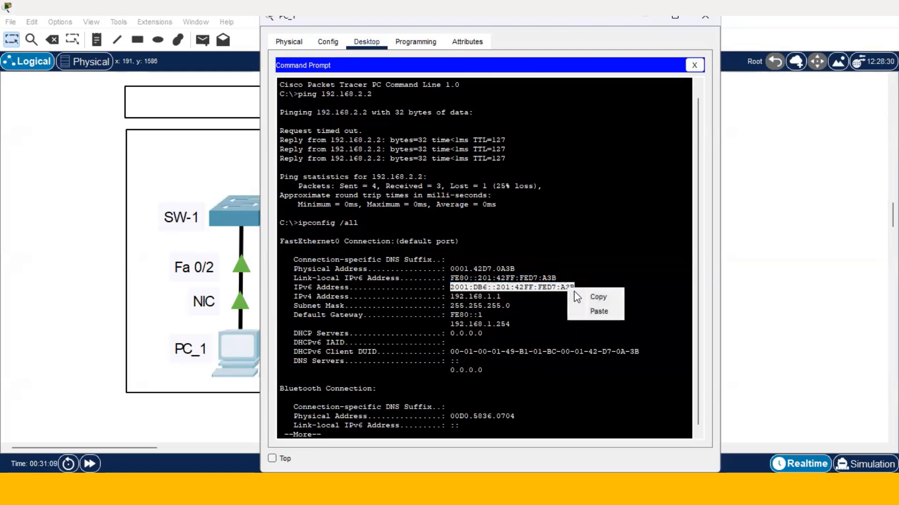
pyautogui.click(580, 292)
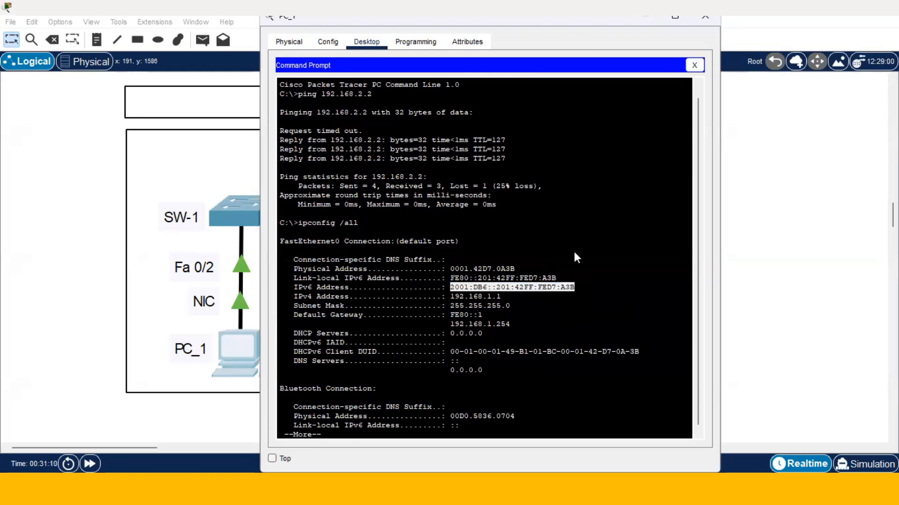
pyautogui.click(702, 19)
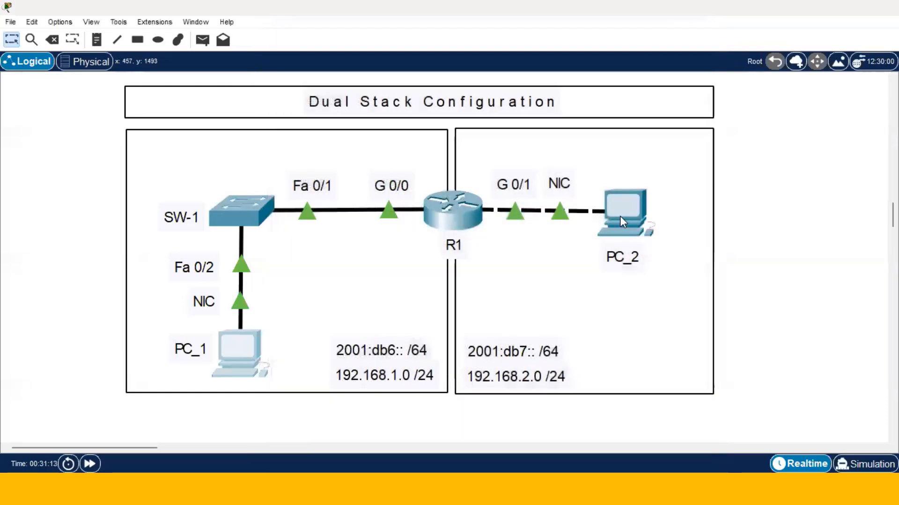
# Ping PC_1's copied IPv6 address 2001:DB6::201:42FF:FED7:A3B from PC_2's command prompt.
pyautogui.click(619, 217)
pyautogui.click(575, 90)
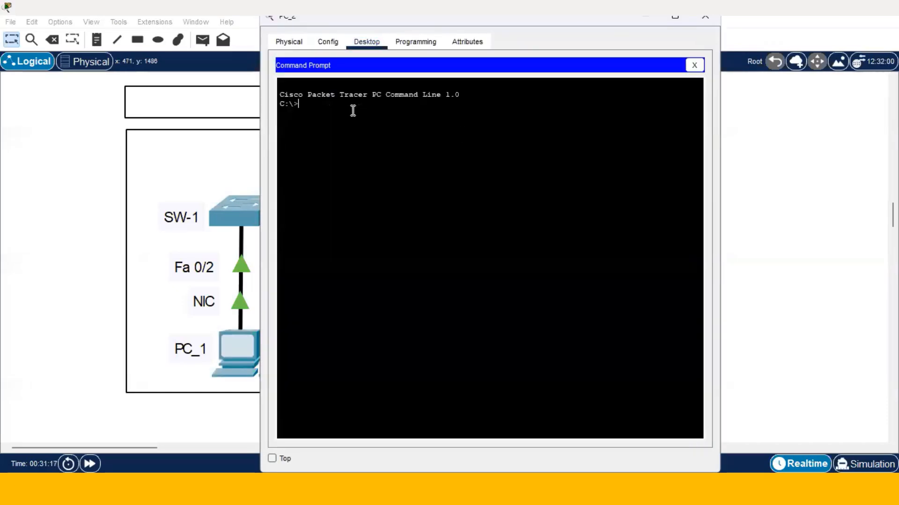
pyautogui.write('ping')
pyautogui.rightClick(331, 109)
pyautogui.click(359, 130)
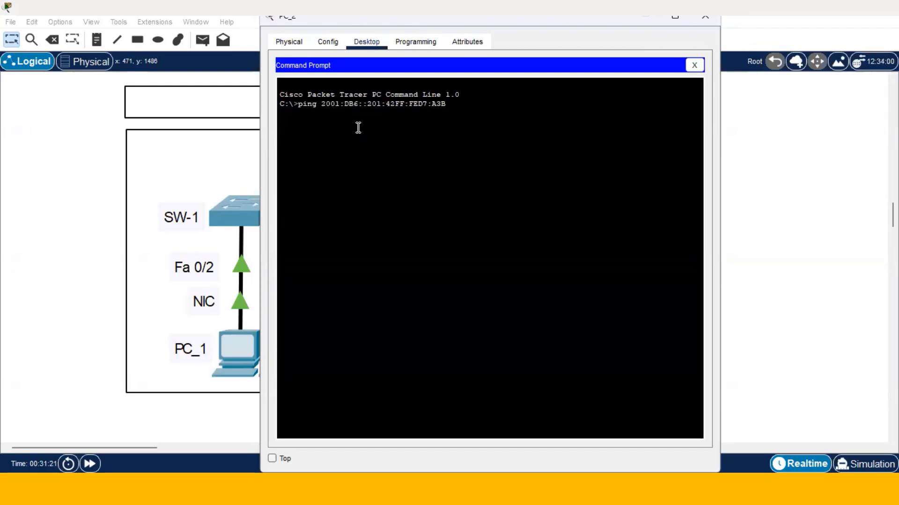
pyautogui.press('Return')
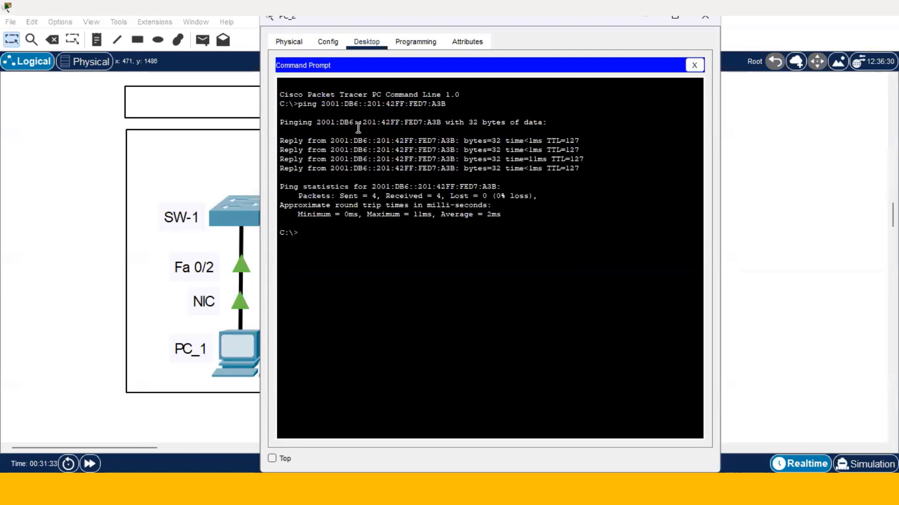
pyautogui.click(710, 21)
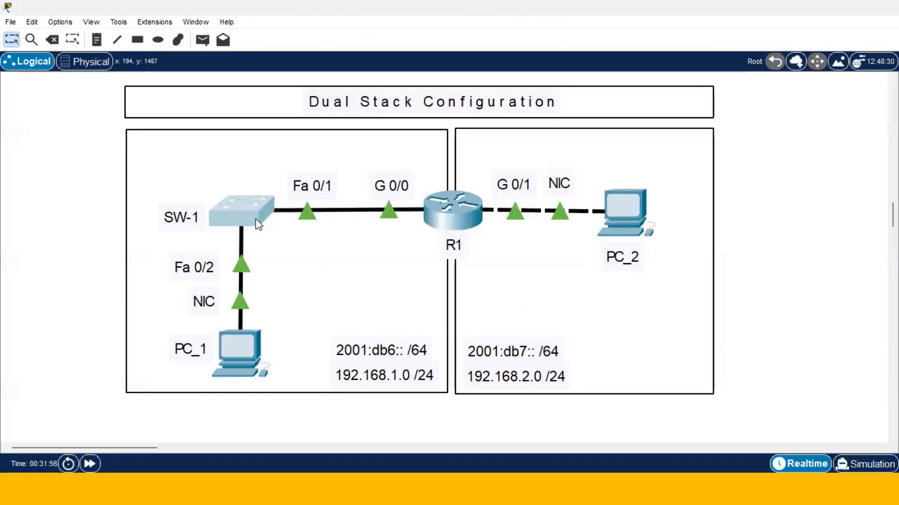
# Open switch SW-1's command line and enter global configuration mode.
pyautogui.click(257, 224)
pyautogui.click(359, 41)
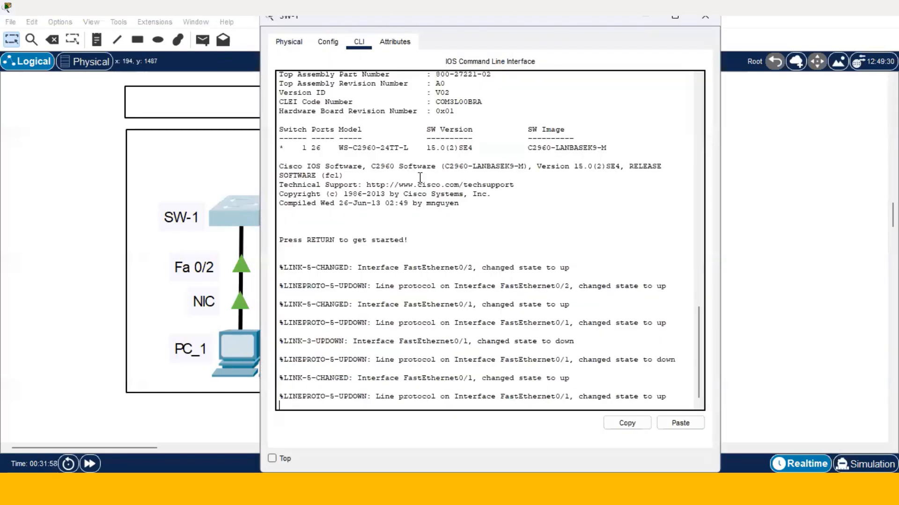
pyautogui.click(511, 323)
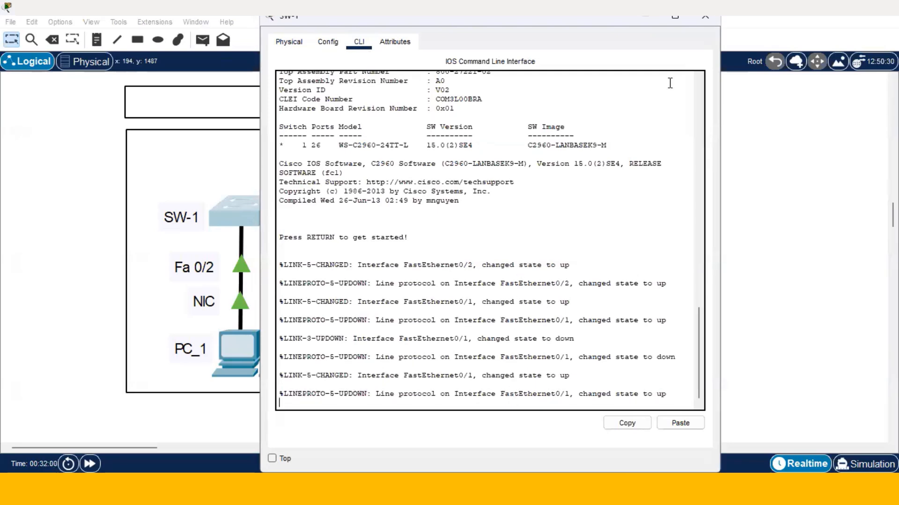
pyautogui.press('Return')
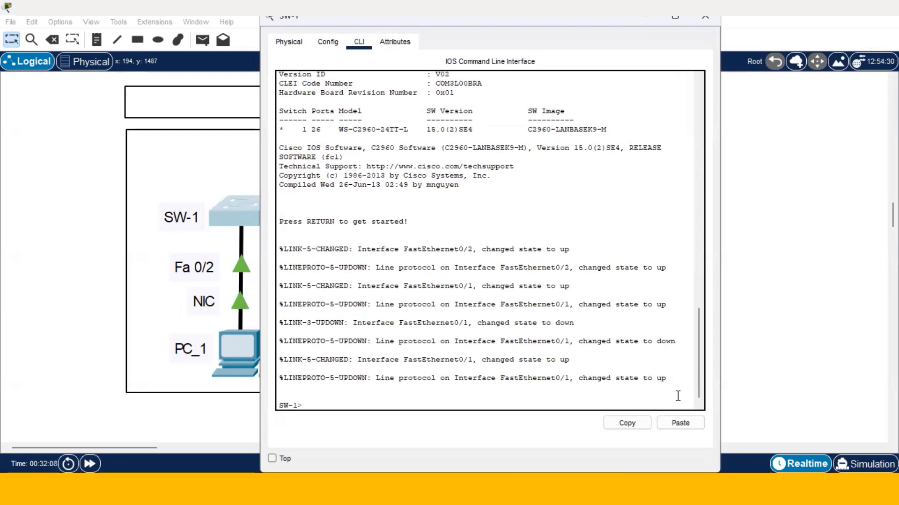
pyautogui.write('en')
pyautogui.press('Return')
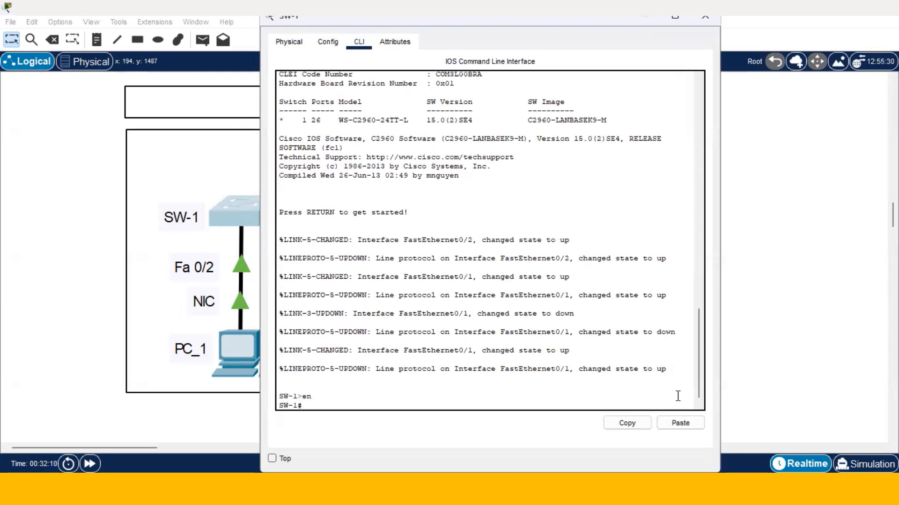
pyautogui.write('conf t')
pyautogui.press('Return')
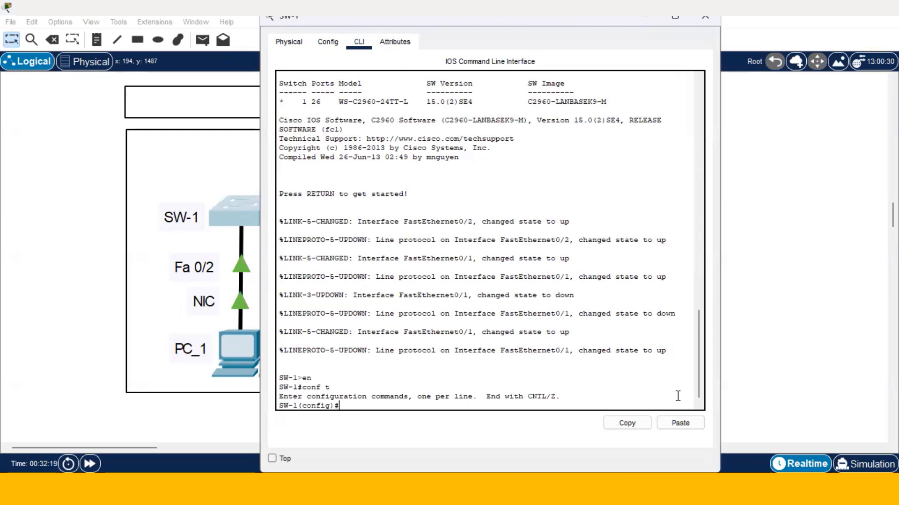
# Set SW-1's SDM template with the command sdm prefer dual-ipv4-and-ipv6 default.
pyautogui.write('sdm prefer ipv4-')
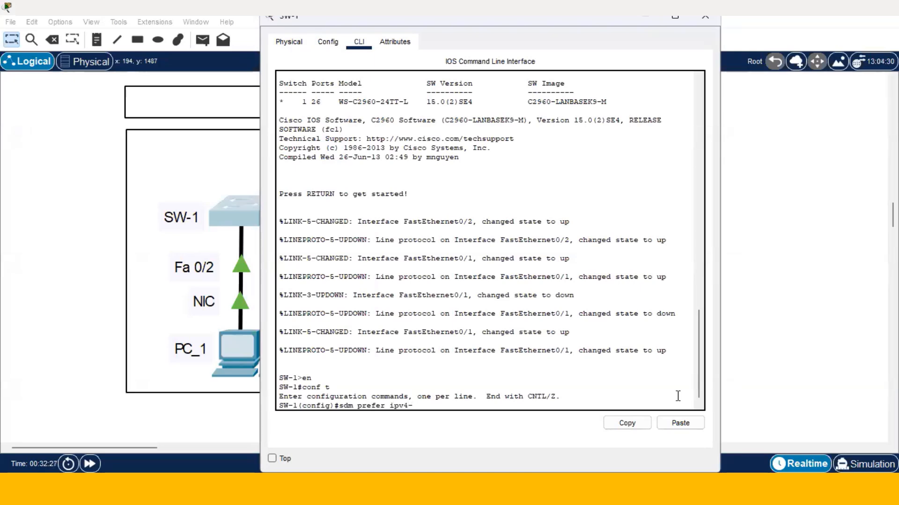
pyautogui.write('and-ipv6')
pyautogui.press('Left')
pyautogui.press('Left')
pyautogui.press('Left')
pyautogui.press('Left')
pyautogui.write('dual-')
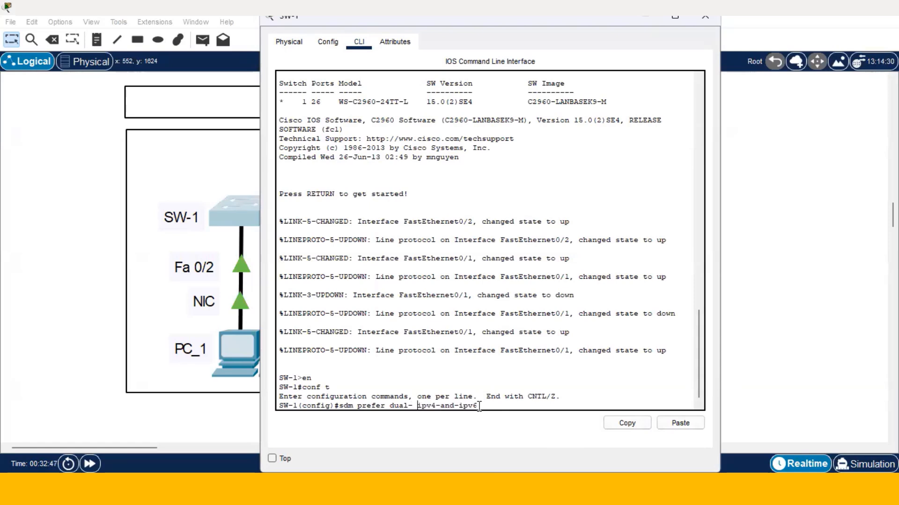
pyautogui.write('default')
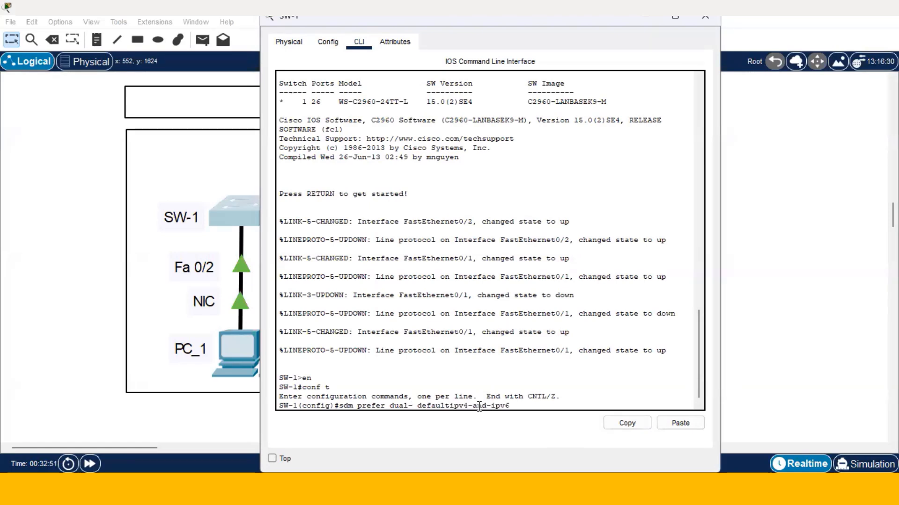
pyautogui.press('BackSpace')
pyautogui.press('BackSpace')
pyautogui.press('BackSpace')
pyautogui.press('BackSpace')
pyautogui.press('BackSpace')
pyautogui.press('BackSpace')
pyautogui.press('BackSpace')
pyautogui.press('BackSpace')
pyautogui.press('Right')
pyautogui.press('Right')
pyautogui.press('Right')
pyautogui.press('Right')
pyautogui.press('Right')
pyautogui.press('Right')
pyautogui.press('Right')
pyautogui.press('Right')
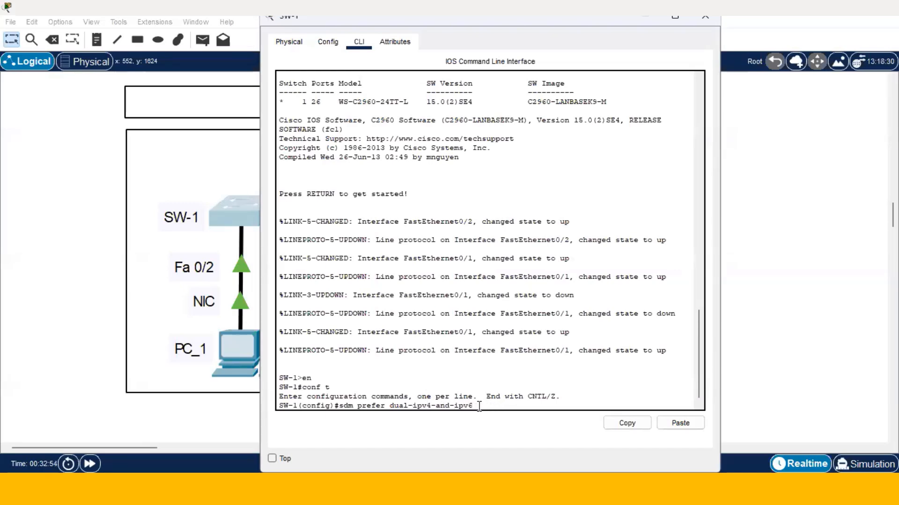
pyautogui.write('default')
pyautogui.press('Return')
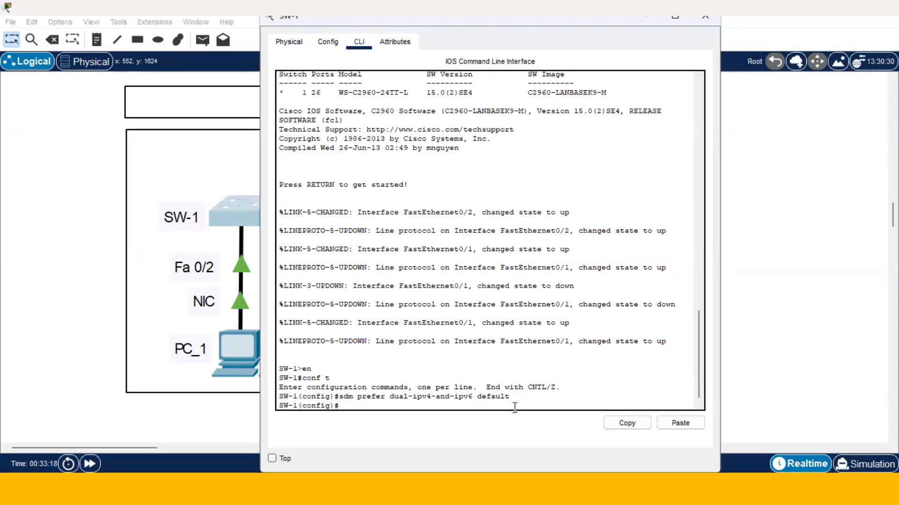
# Leave configuration mode and save SW-1's running configuration to startup-config.
pyautogui.write('end')
pyautogui.press('Return')
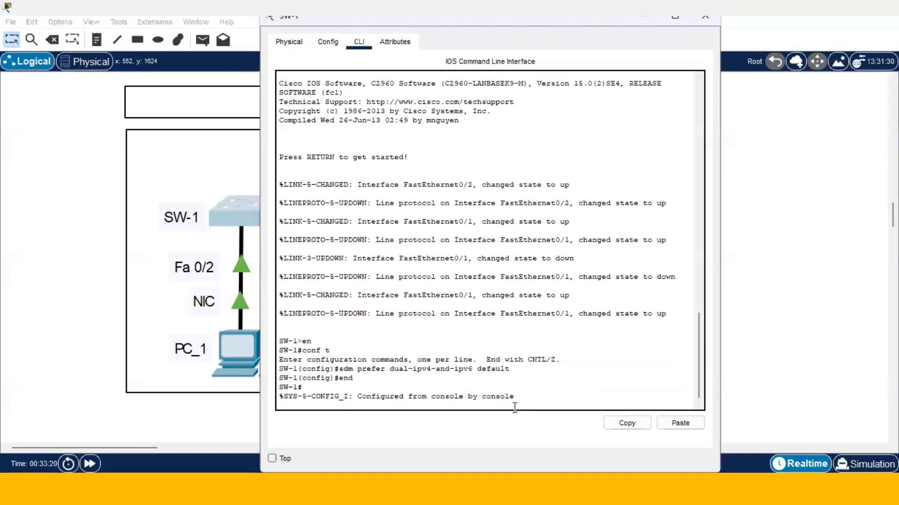
pyautogui.press('Return')
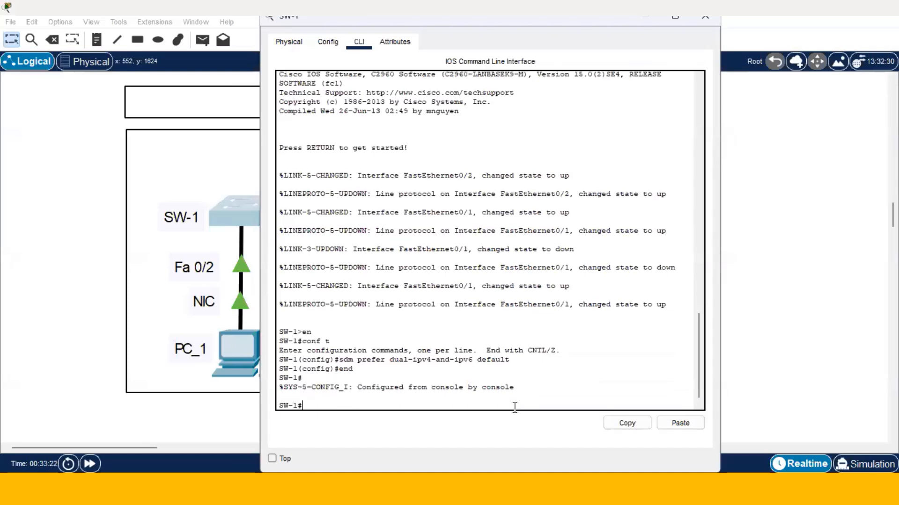
pyautogui.write('copy run start')
pyautogui.press('Return')
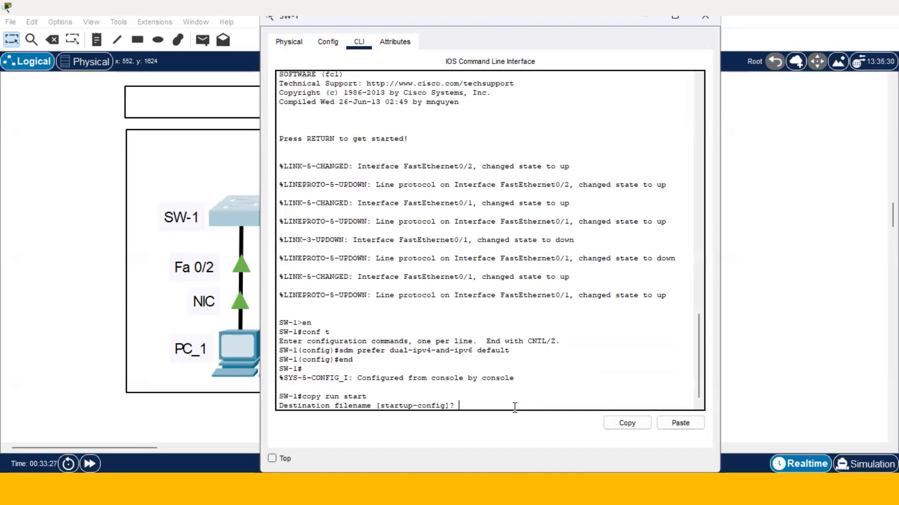
pyautogui.press('Return')
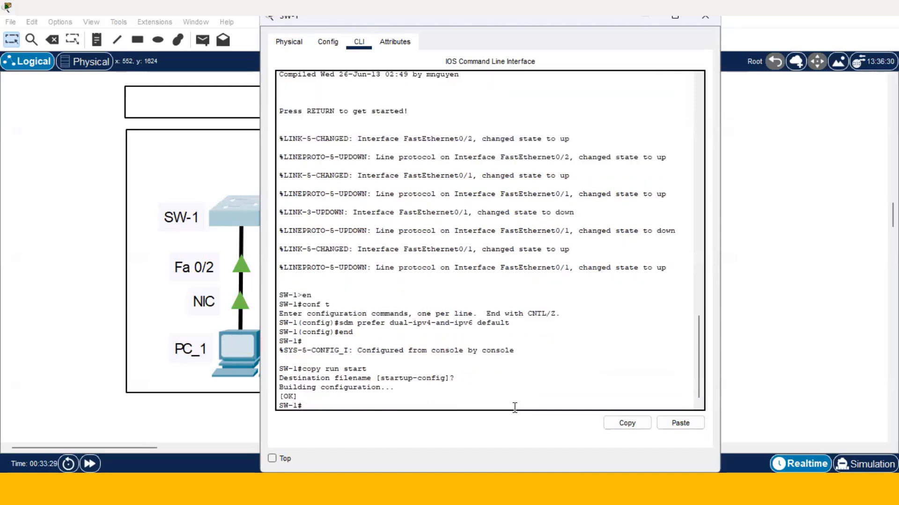
# Reload SW-1 and start a new console session once it has rebooted.
pyautogui.write('reload')
pyautogui.press('Return')
pyautogui.press('Return')
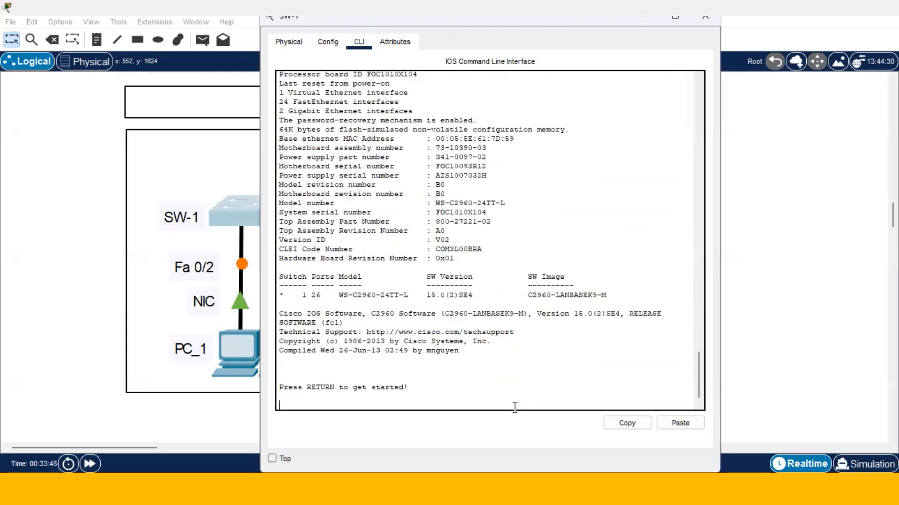
pyautogui.press('Return')
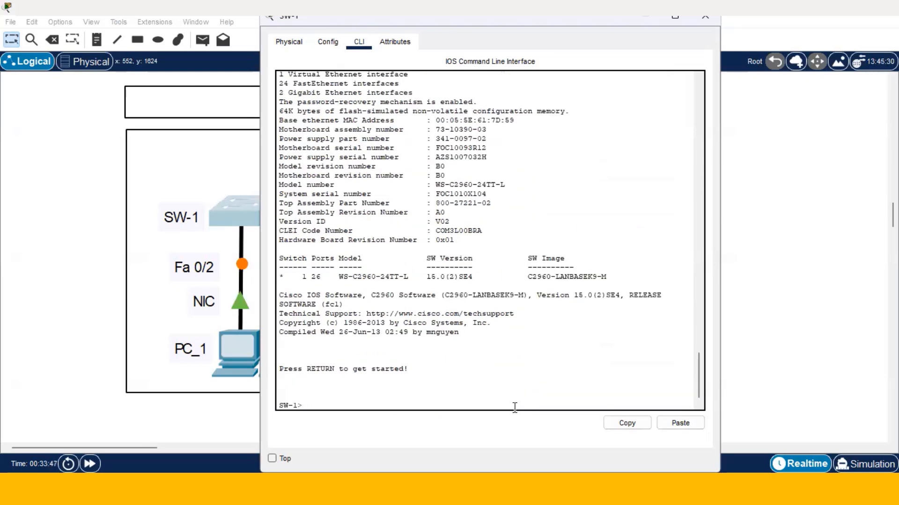
# Set SW-1's IPv4 default gateway to 192.168.1.254 in global configuration mode.
pyautogui.write('en')
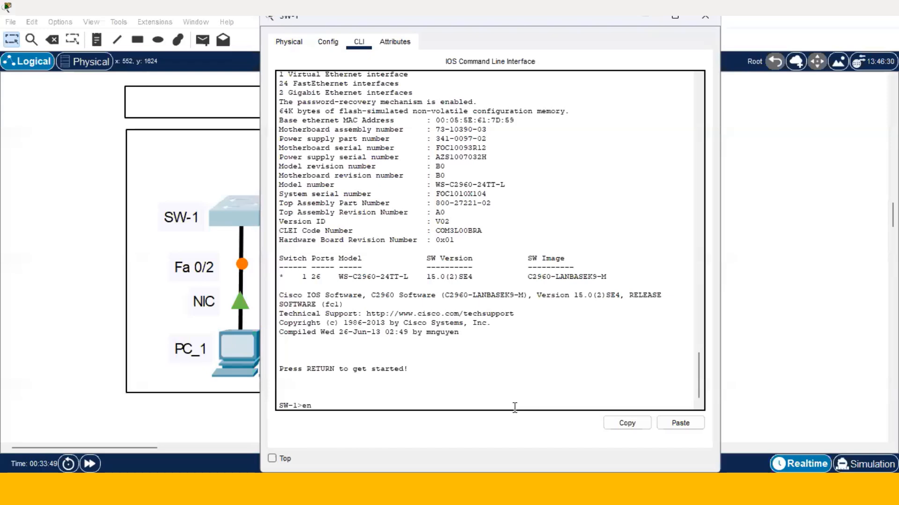
pyautogui.press('Return')
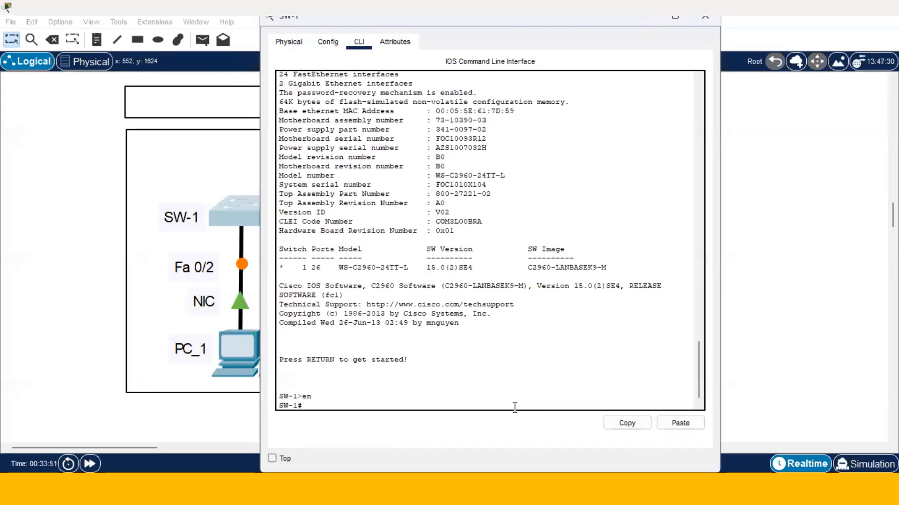
pyautogui.write('conf t')
pyautogui.press('Return')
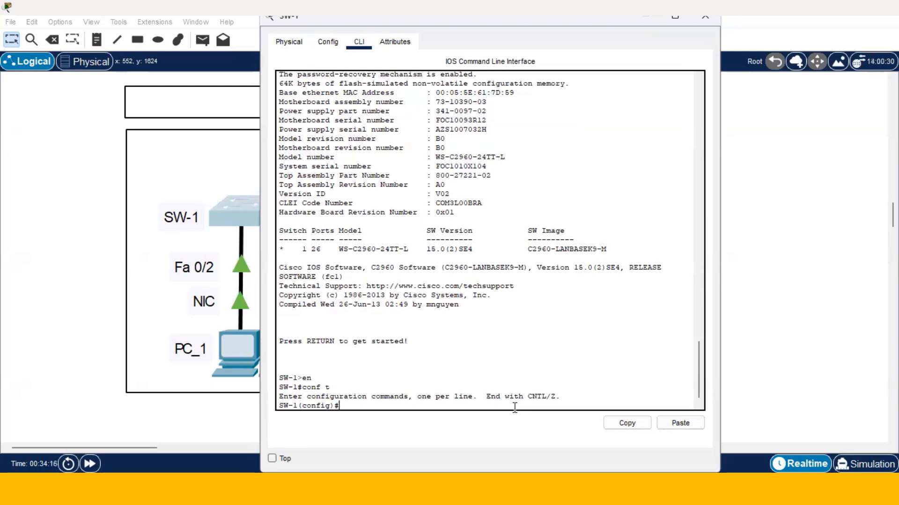
pyautogui.write('ip default')
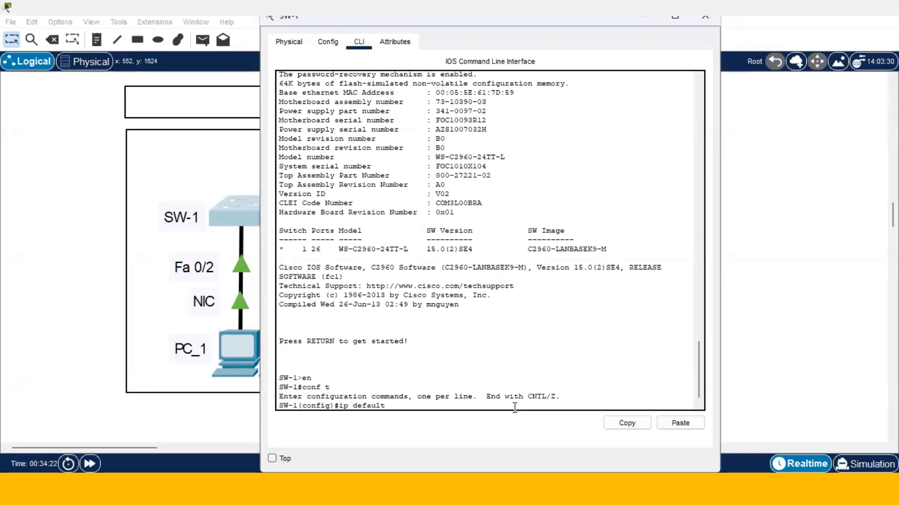
pyautogui.write('-gateway')
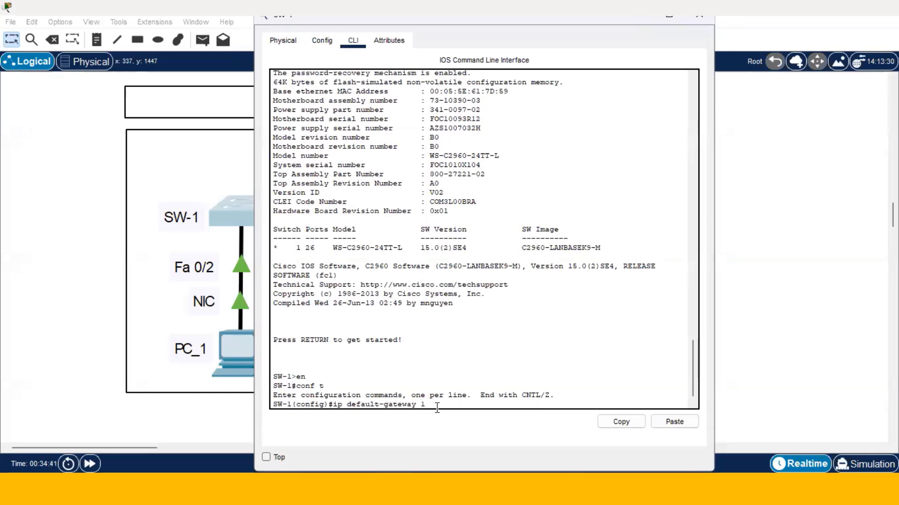
pyautogui.write('192.168.1.254')
pyautogui.press('Return')
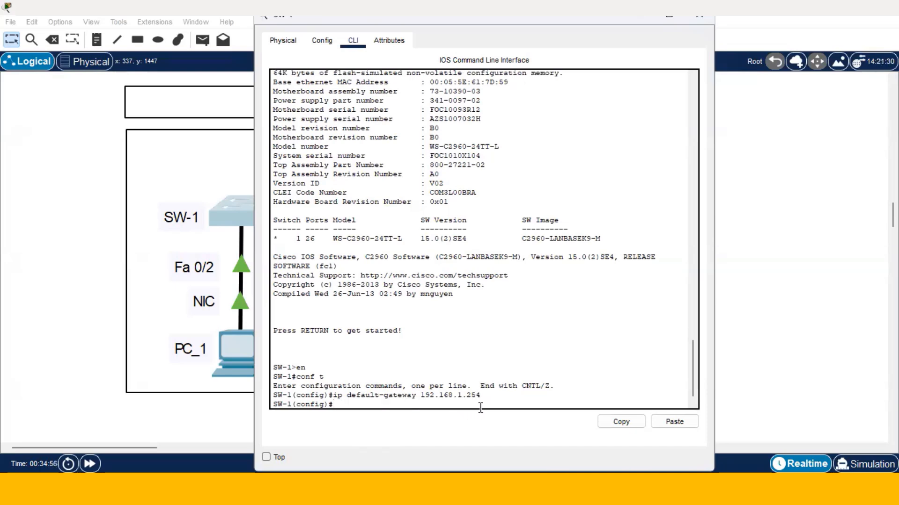
# Assign IPv4 address 192.168.1.10 with mask 255.255.255.0 to SW-1's VLAN 1 interface.
pyautogui.write('in')
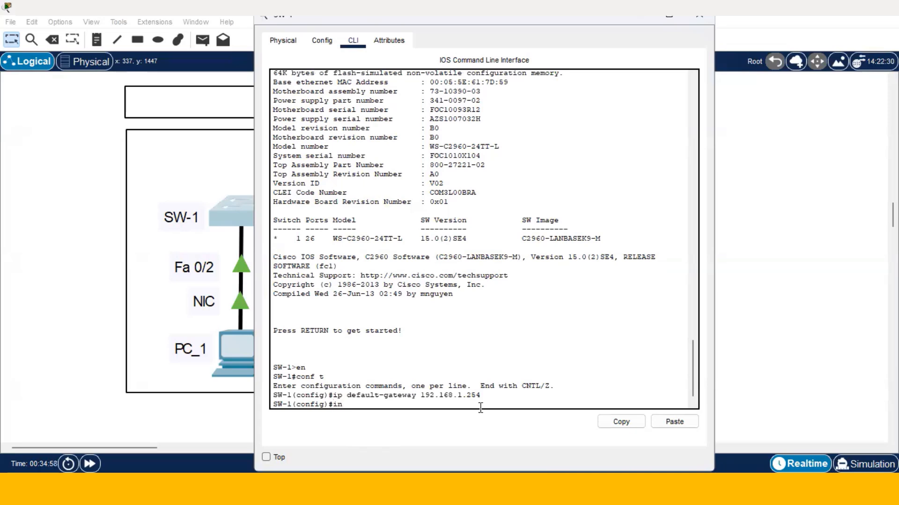
pyautogui.write('t vlan 1')
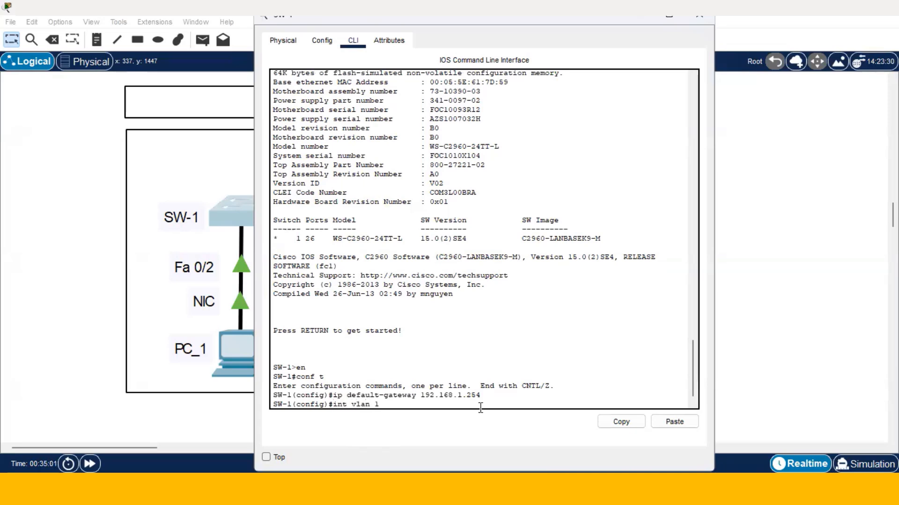
pyautogui.press('Return')
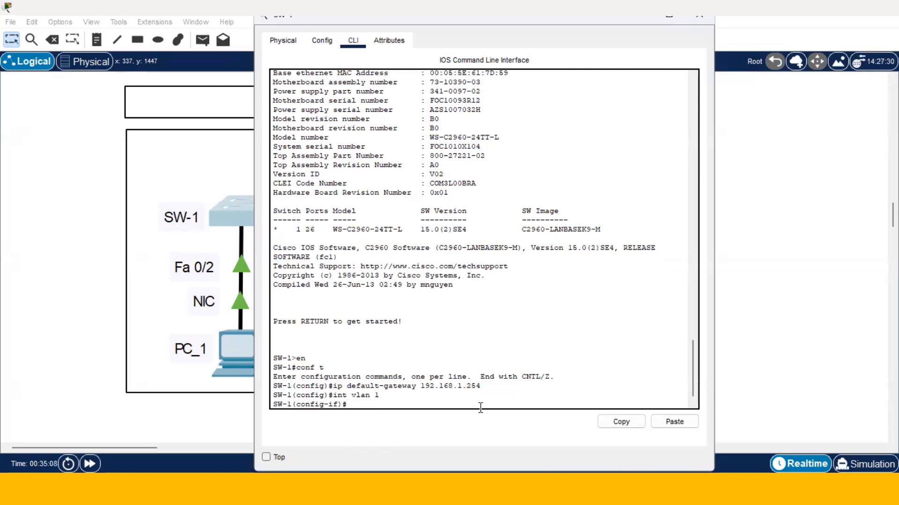
pyautogui.write('ip add 192.168.1.10 255')
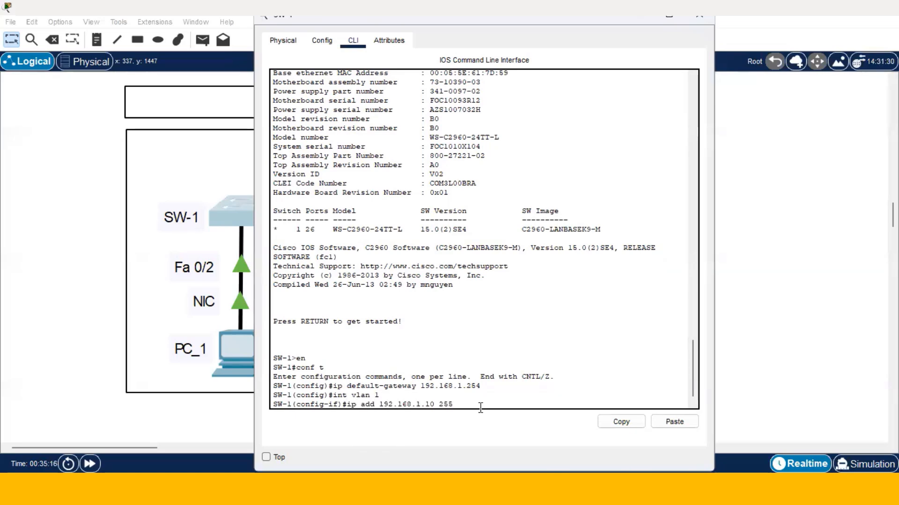
pyautogui.write('.255.255.0')
pyautogui.press('Return')
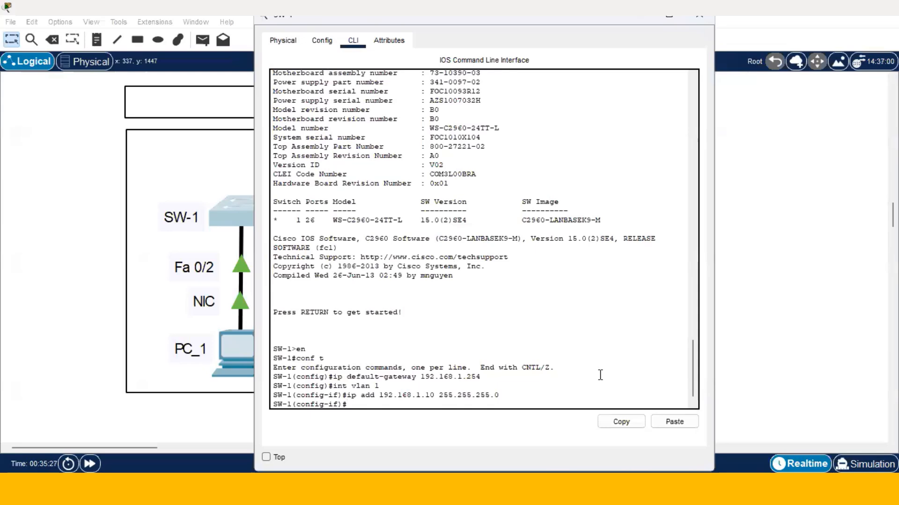
# Assign the global IPv6 address 2001:db6::10/64 to SW-1's VLAN 1 interface.
pyautogui.write('ipv6 ad')
pyautogui.write('d 2001')
pyautogui.write(':db')
pyautogui.write('8')
pyautogui.write(':')
pyautogui.write(':10')
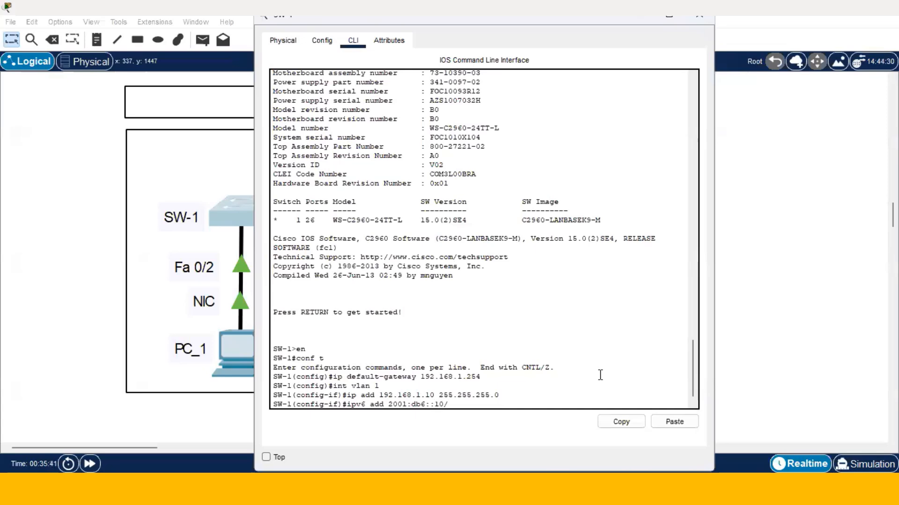
pyautogui.write('/64')
pyautogui.press('Return')
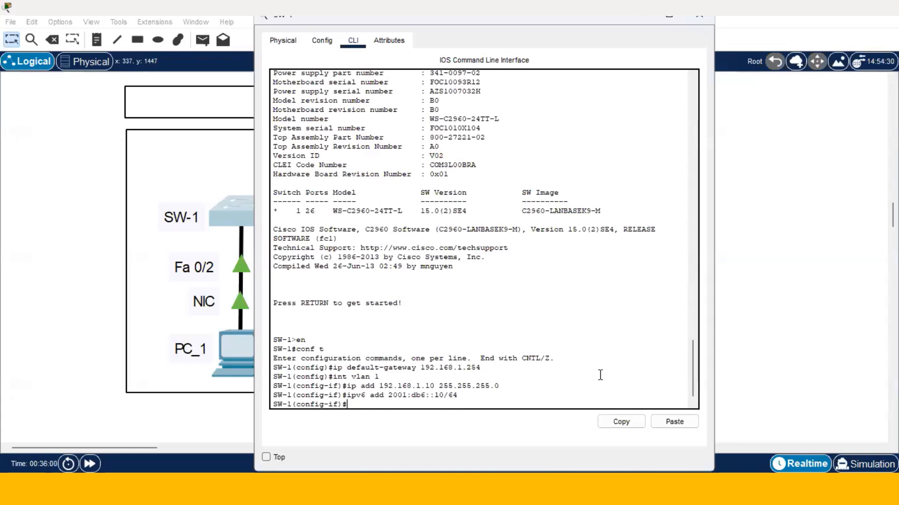
# Assign the link-local IPv6 address fe80::10 to SW-1's VLAN 1 interface.
pyautogui.write('ipv6 add')
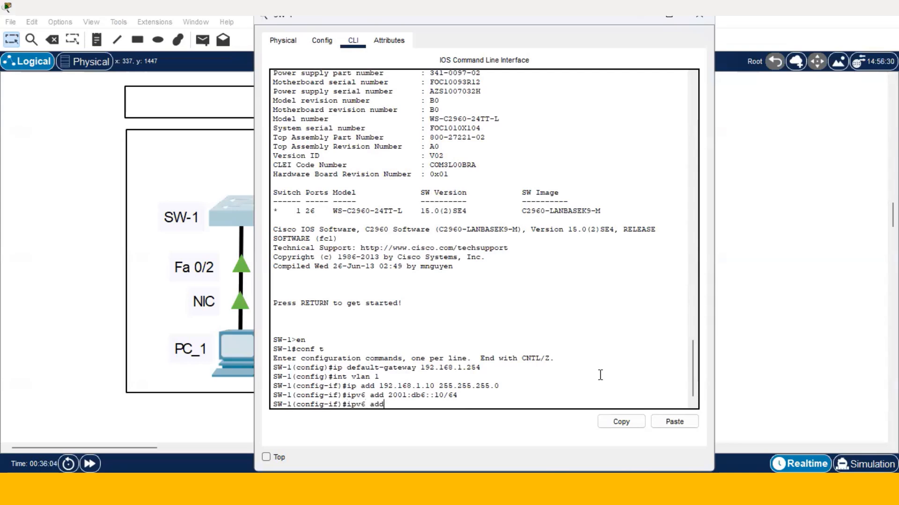
pyautogui.write(' link-local')
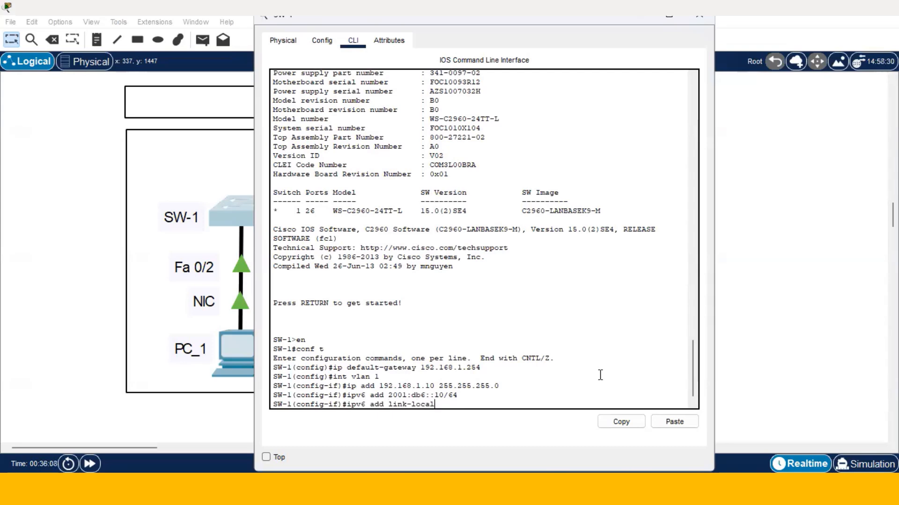
pyautogui.press('BackSpace')
pyautogui.press('BackSpace')
pyautogui.press('BackSpace')
pyautogui.press('BackSpace')
pyautogui.press('BackSpace')
pyautogui.press('BackSpace')
pyautogui.press('BackSpace')
pyautogui.press('BackSpace')
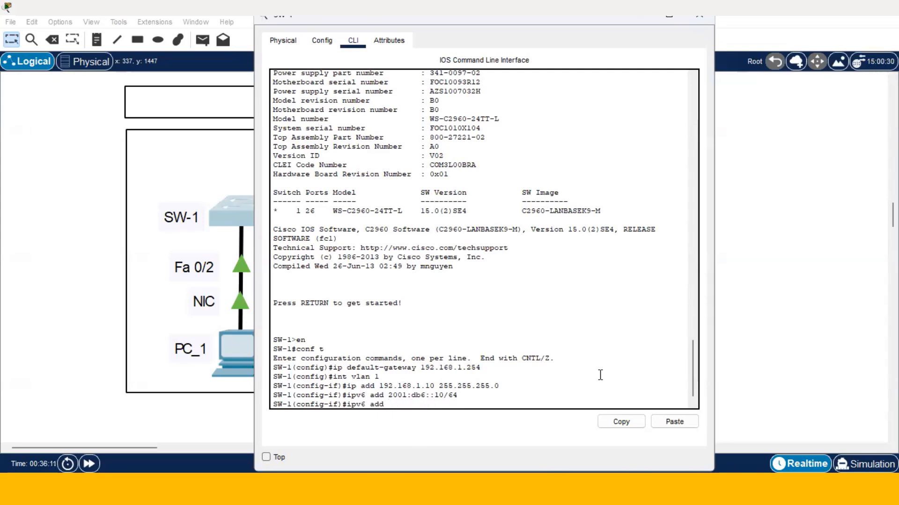
pyautogui.write('fe8')
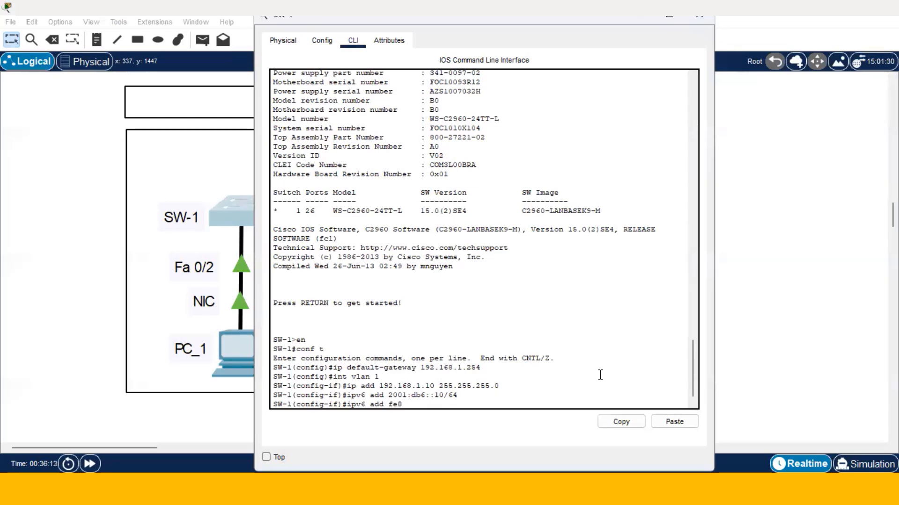
pyautogui.write('0::10')
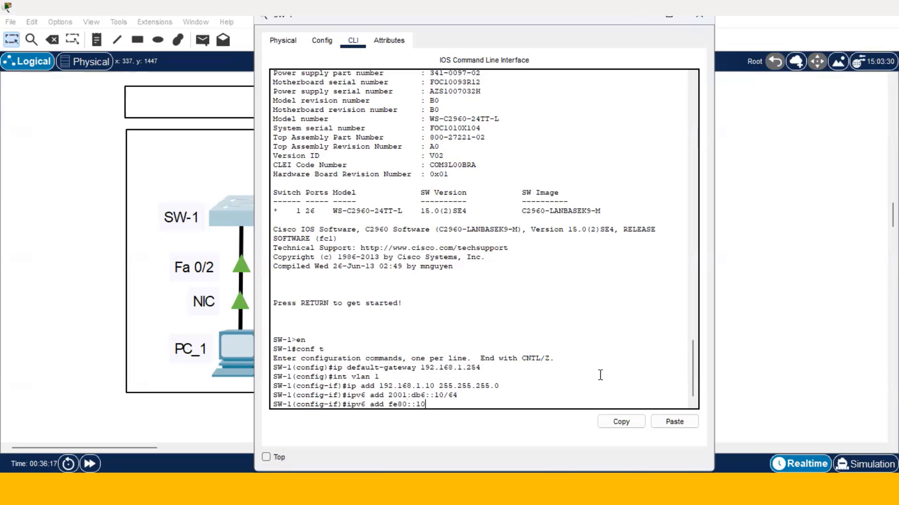
pyautogui.write(' link-local')
pyautogui.press('Return')
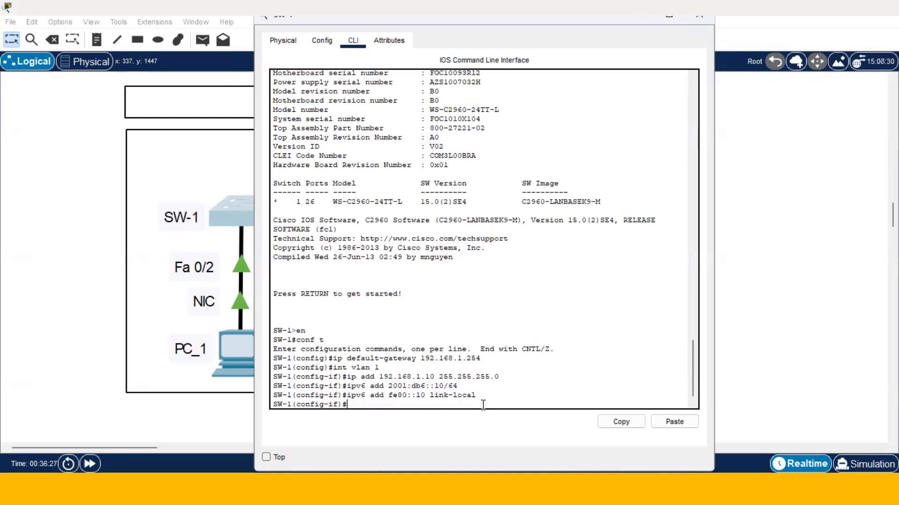
# Enable SW-1's VLAN 1 interface with the no shutdown command and close the switch's window.
pyautogui.write('no shut')
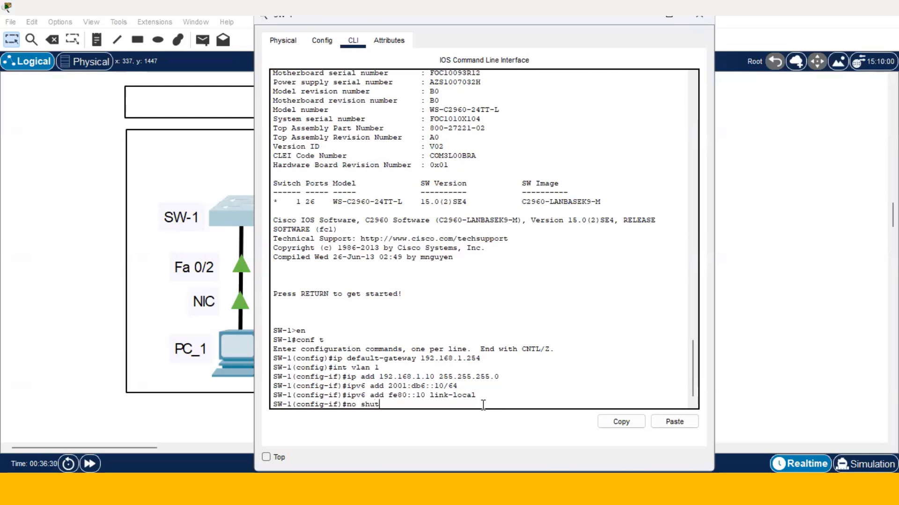
pyautogui.press('Return')
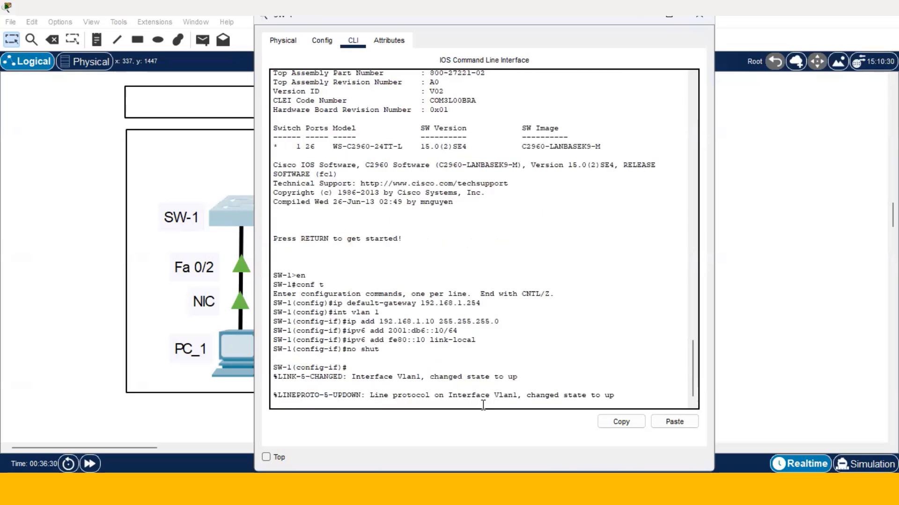
pyautogui.click(705, 16)
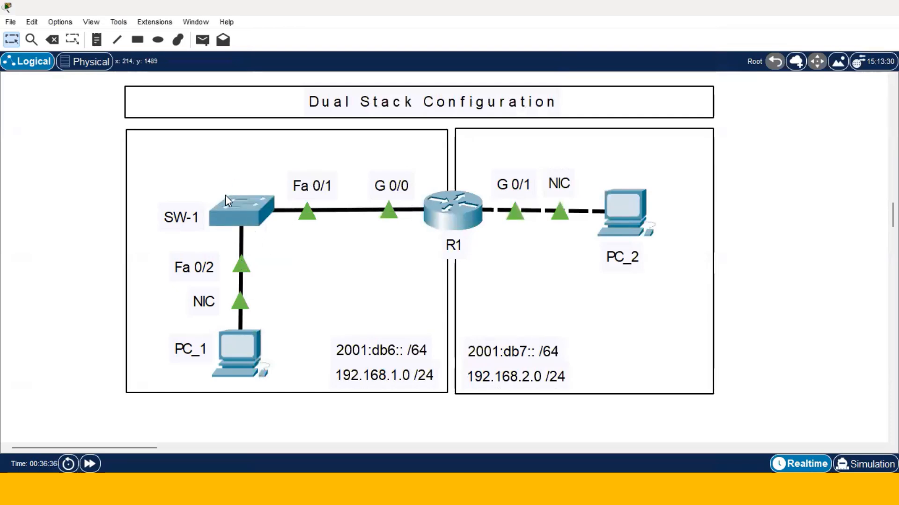
# Ping SW-1's IPv4 address 192.168.1.10 from PC_1's command prompt, after finishing the paused ipconfig output.
pyautogui.click(235, 352)
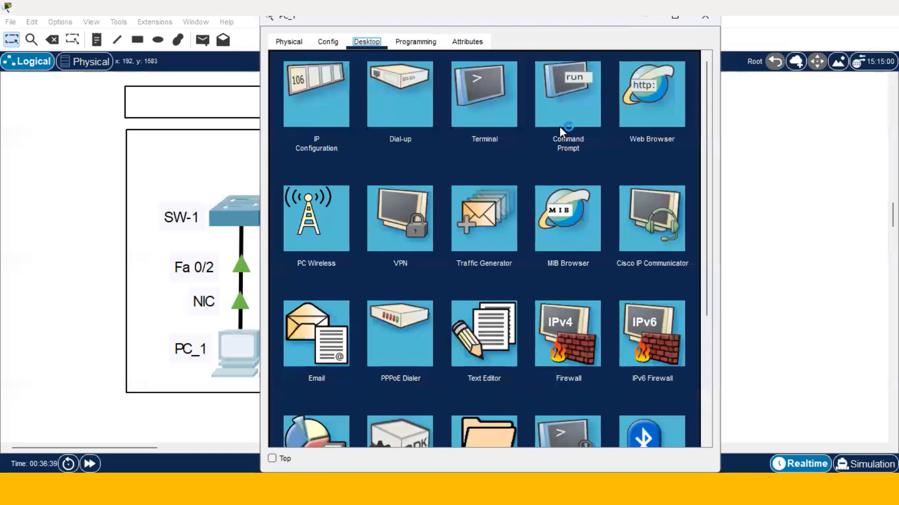
pyautogui.click(560, 126)
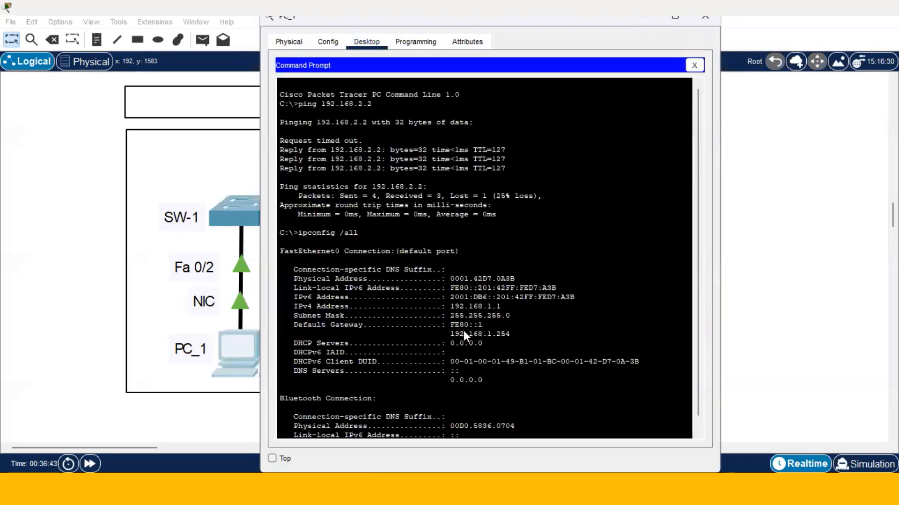
pyautogui.scroll(-1, 463, 331)
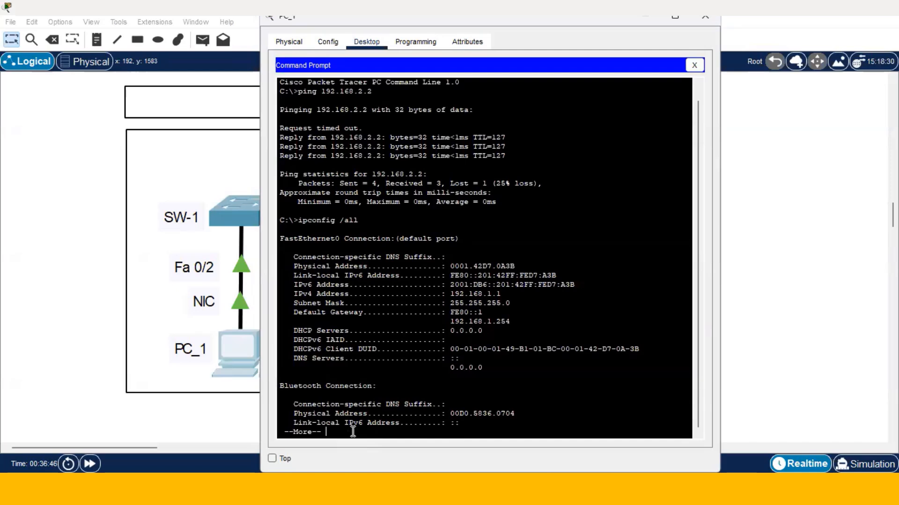
pyautogui.press('space')
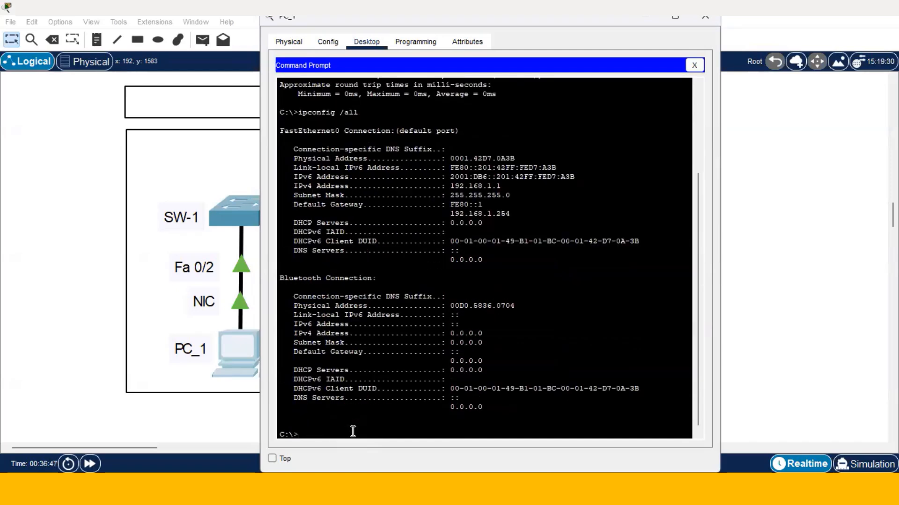
pyautogui.write('ping 192.168.1.10')
pyautogui.press('Return')
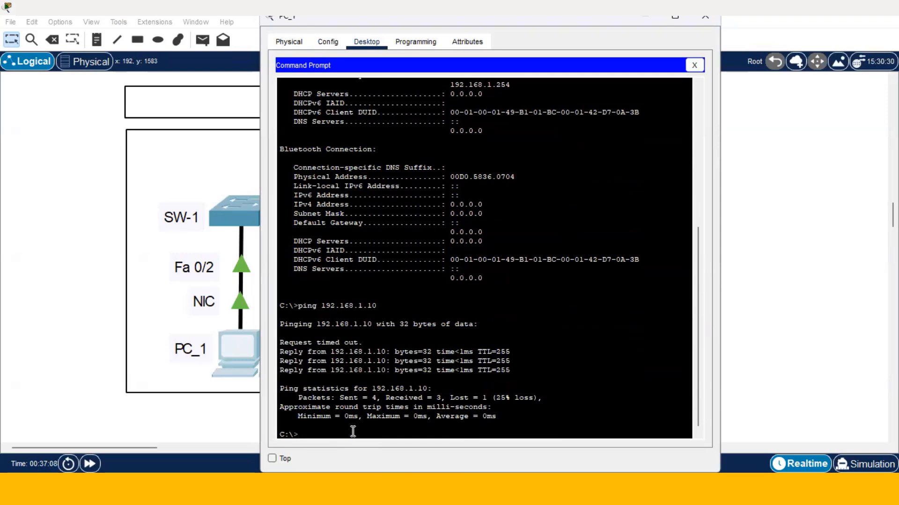
# Ping SW-1's IPv6 address 2001:db6::10 from PC_1, and close PC_1's window.
pyautogui.write('ping 2')
pyautogui.write('00')
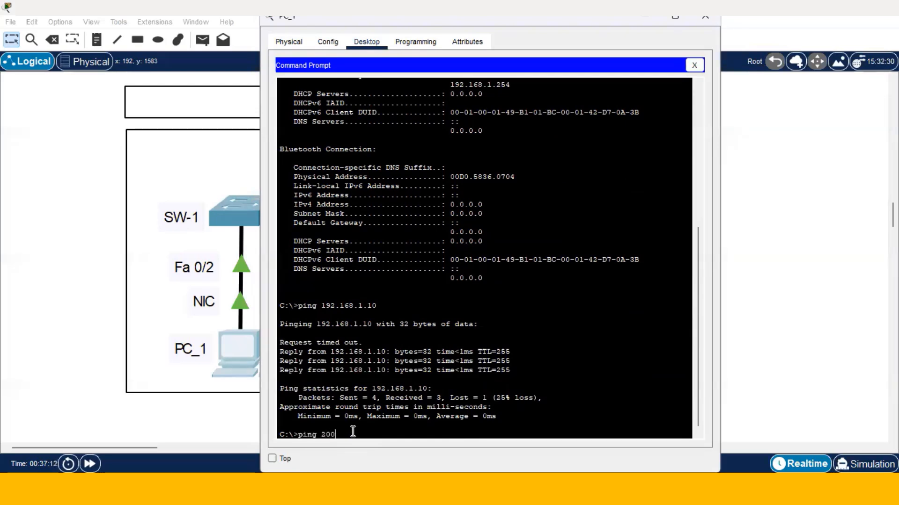
pyautogui.write('1:db')
pyautogui.write('8::')
pyautogui.write('10')
pyautogui.press('Return')
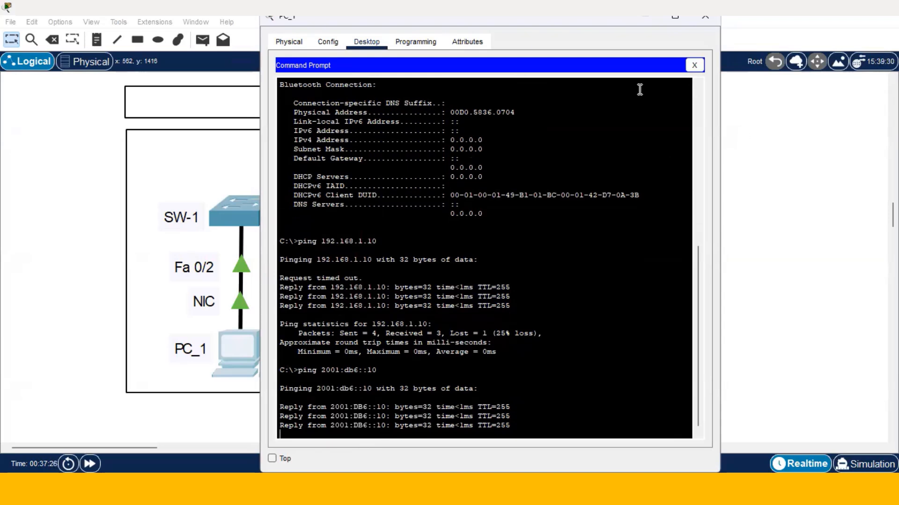
pyautogui.click(699, 19)
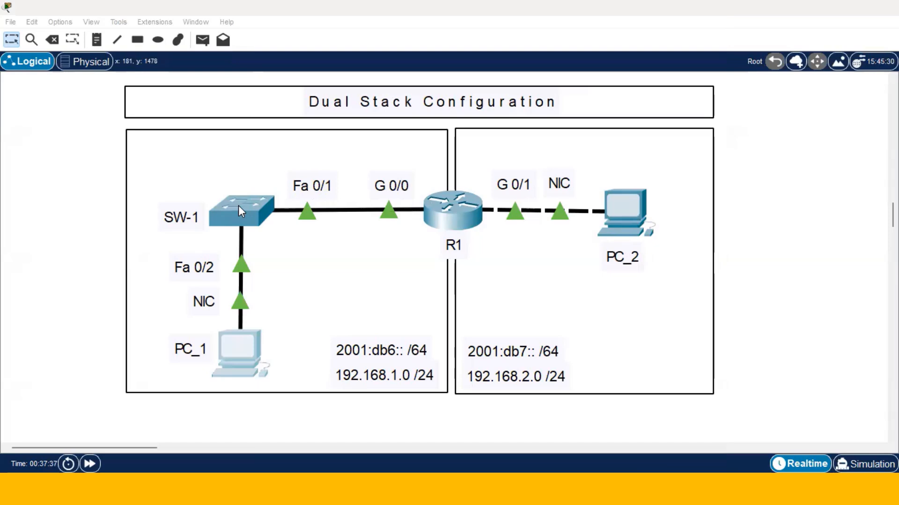
# Ping SW-1's IPv4 address 192.168.1.10 from PC_2's command prompt.
pyautogui.click(629, 212)
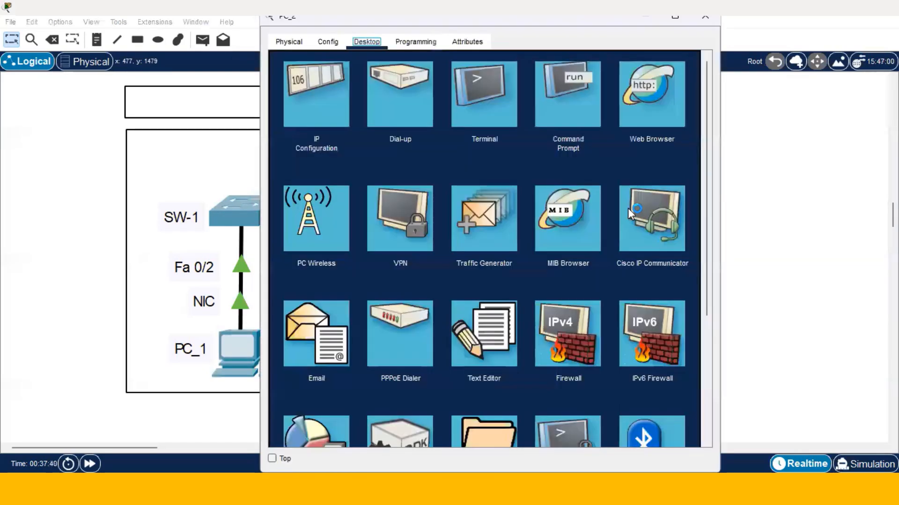
pyautogui.click(563, 122)
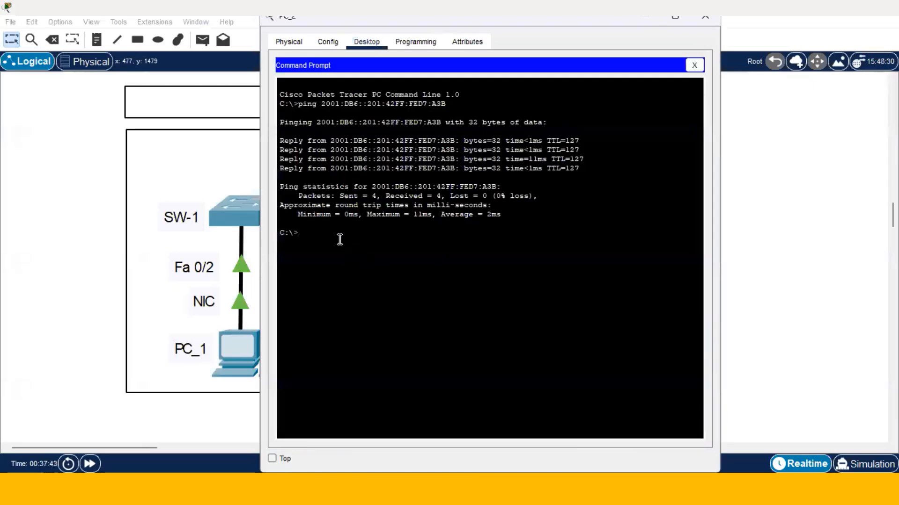
pyautogui.write('ping 192.168.1.10')
pyautogui.press('Return')
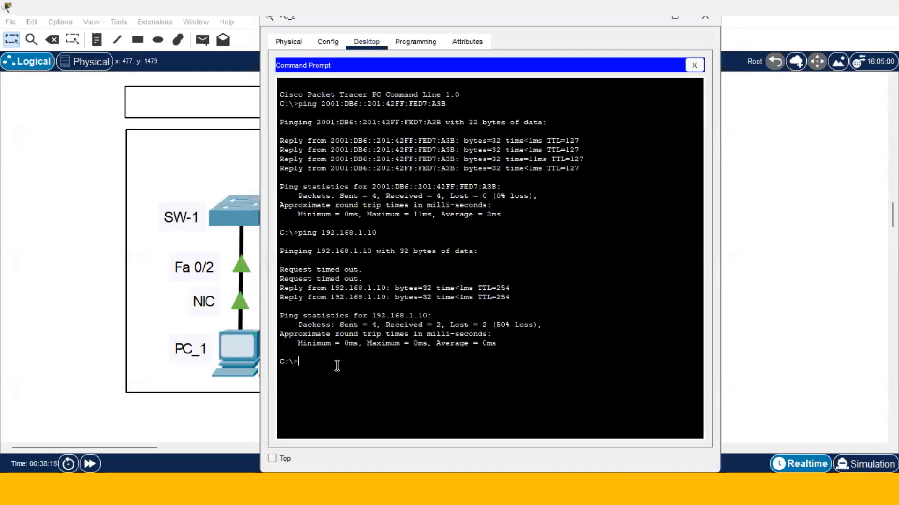
# Ping SW-1's IPv6 address 2001:db6::10 from PC_2, and close PC_2's window.
pyautogui.write('ping 2001')
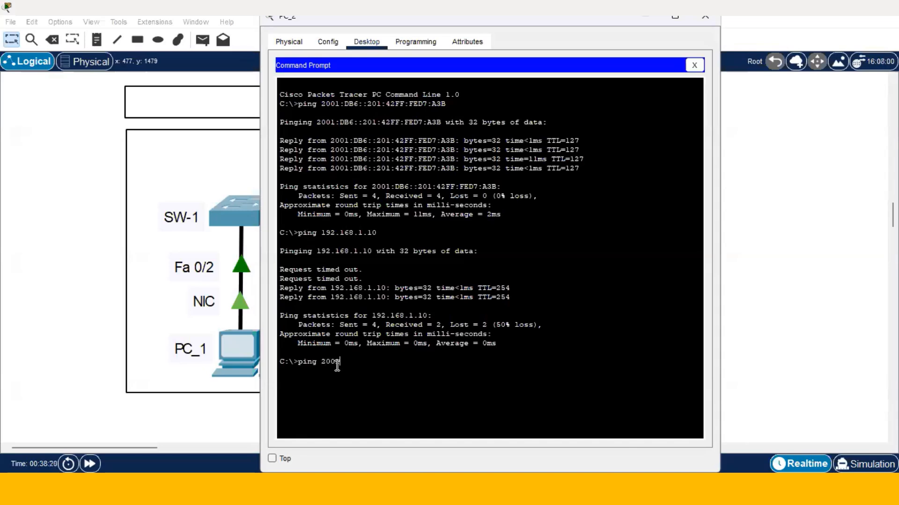
pyautogui.write(':db6')
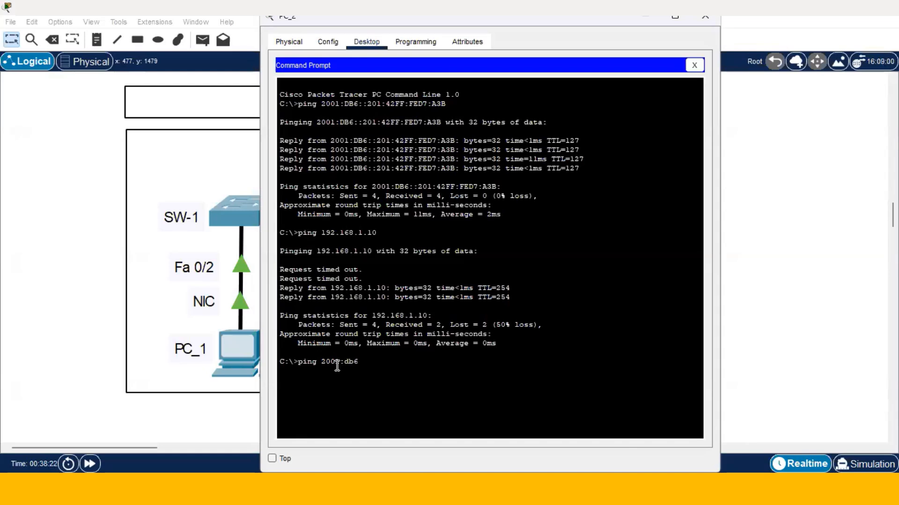
pyautogui.write('::10')
pyautogui.press('Return')
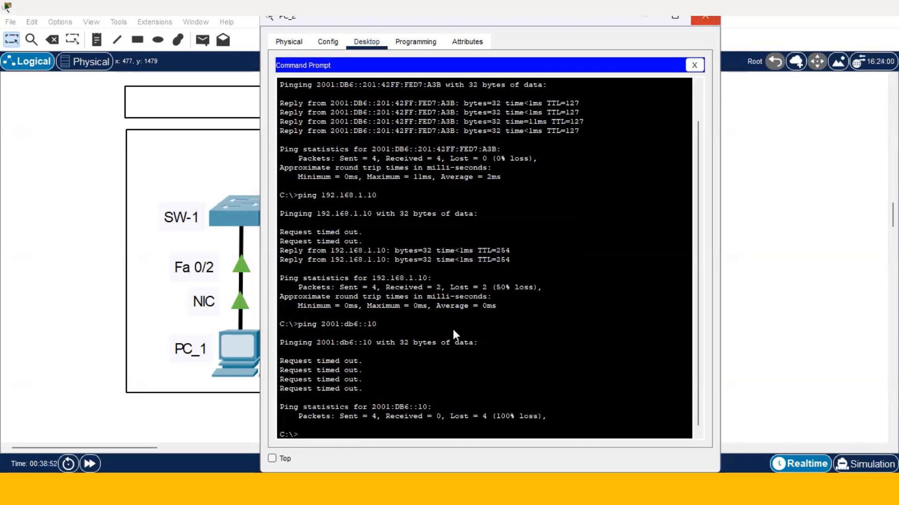
pyautogui.click(705, 17)
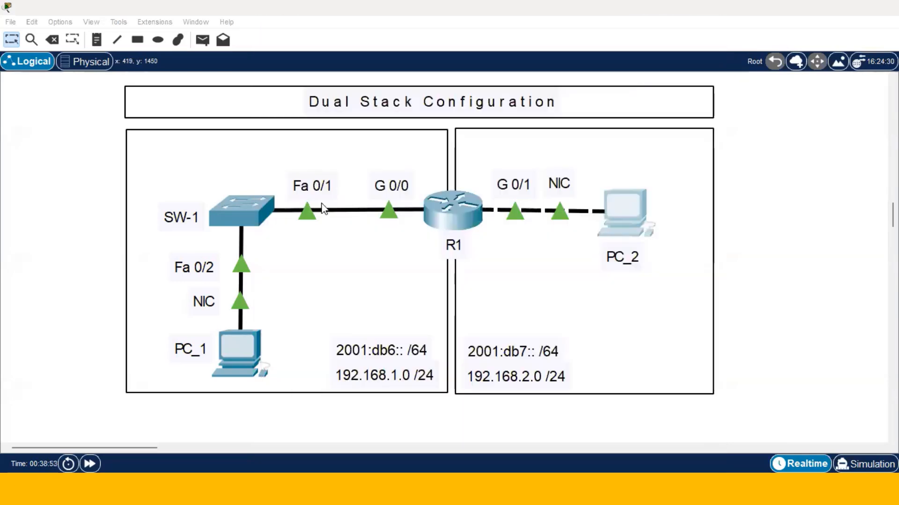
# Add a static IPv6 route on SW-1 to network 2001:db7::/64 via next hop 2001:db6::1 in global configuration mode.
pyautogui.click(240, 213)
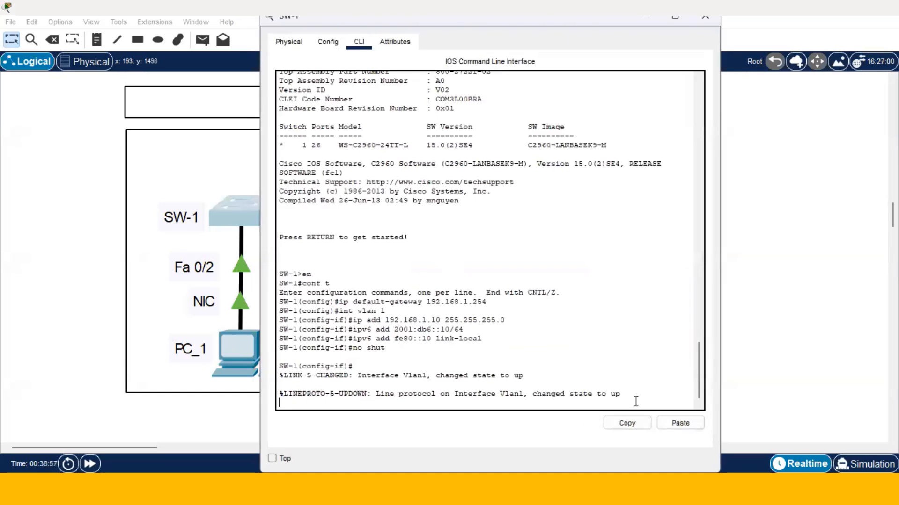
pyautogui.press('Return')
pyautogui.write('exit')
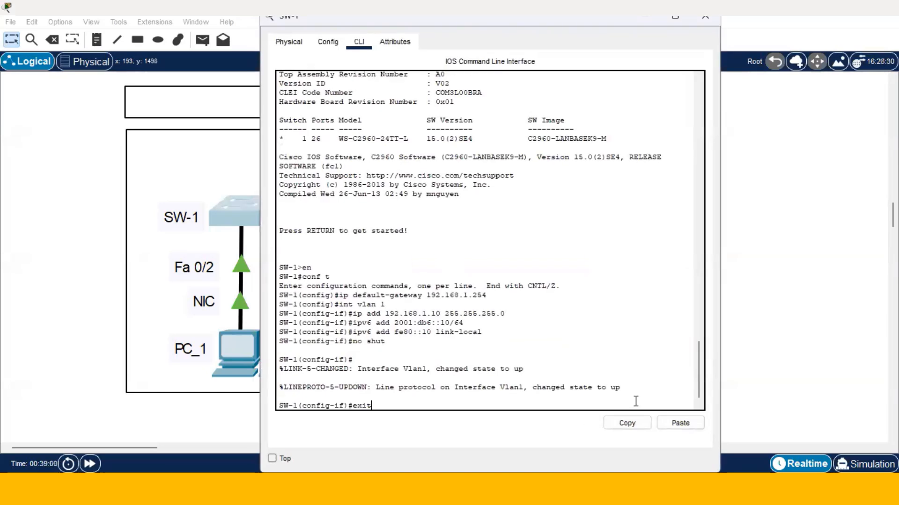
pyautogui.press('Return')
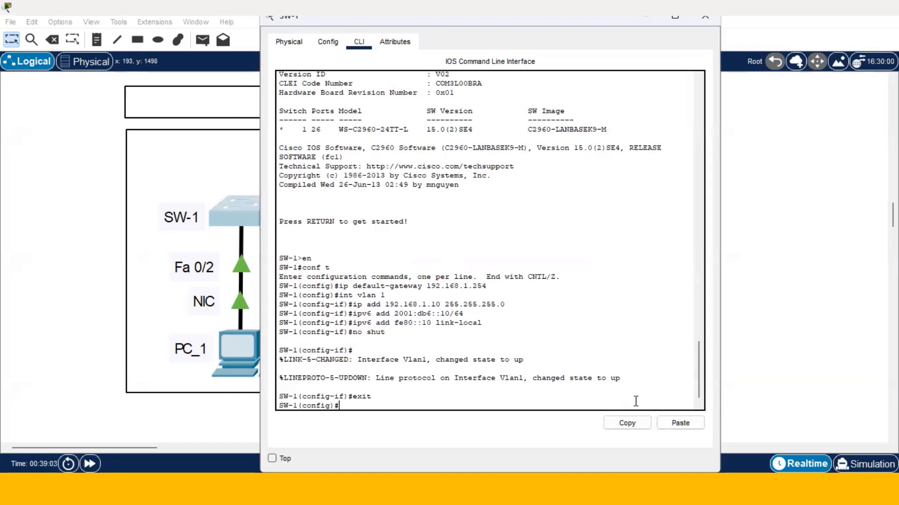
pyautogui.write('ipv6 route')
pyautogui.write('2001:db7::/')
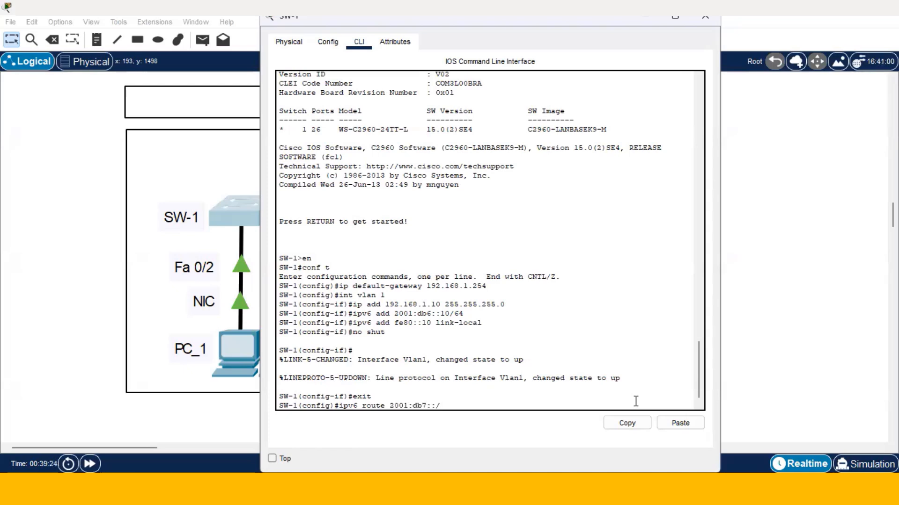
pyautogui.write('64')
pyautogui.write('2001:db6::1')
pyautogui.press('Return')
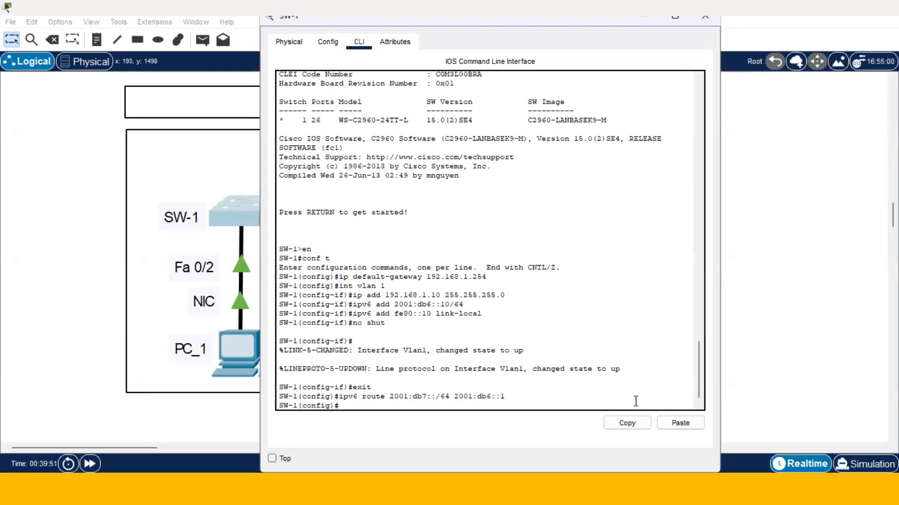
pyautogui.click(705, 17)
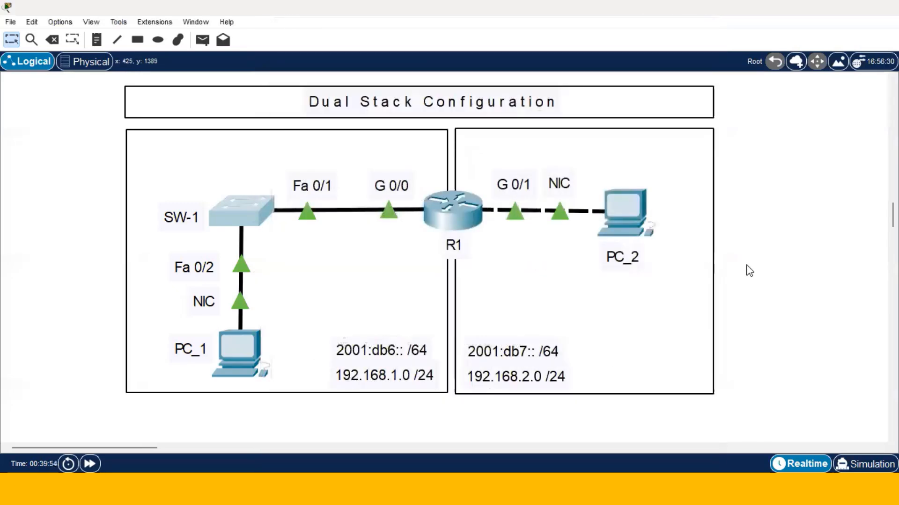
# Repeat the ping from PC_2's command prompt to SW-1's IPv6 address 2001:db6::10, and close PC_2's window.
pyautogui.click(618, 208)
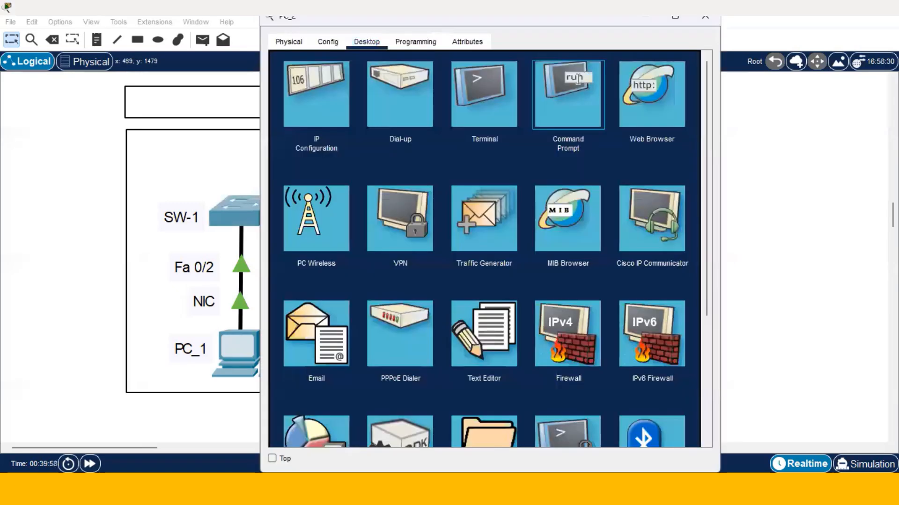
pyautogui.click(579, 79)
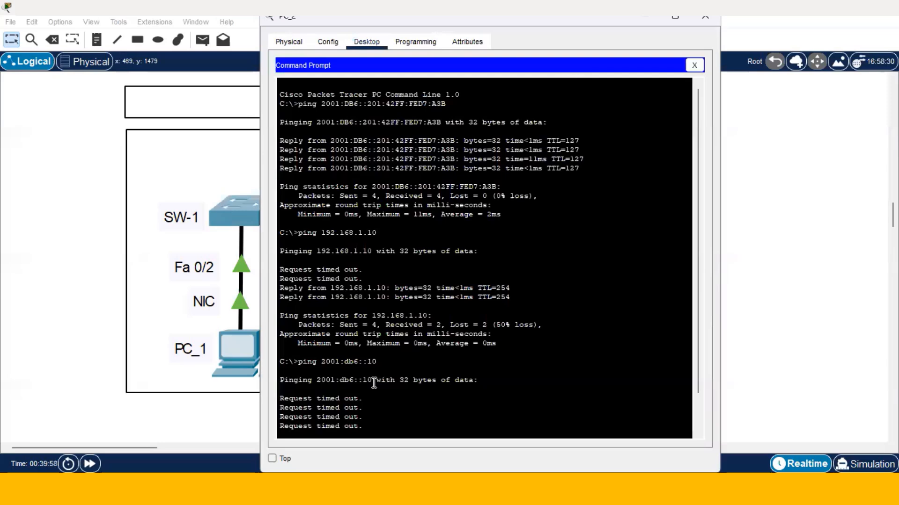
pyautogui.press('Return')
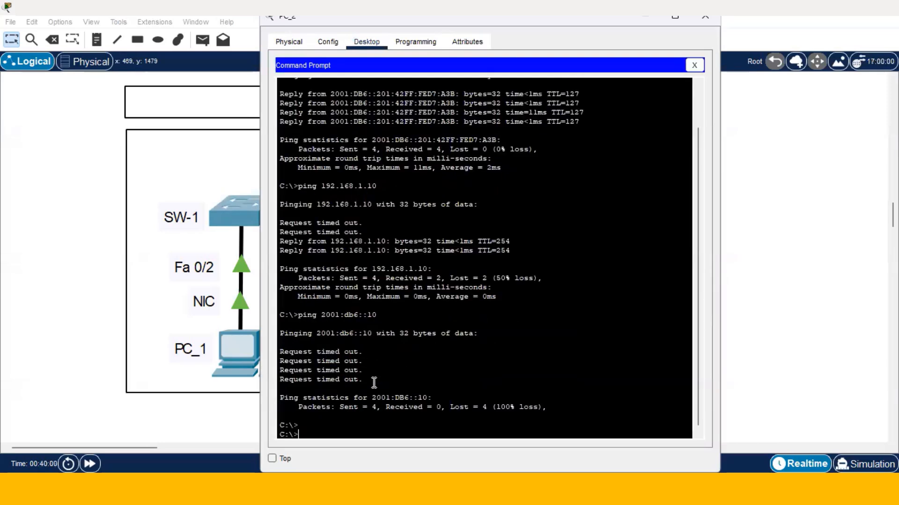
pyautogui.press('Up')
pyautogui.press('Return')
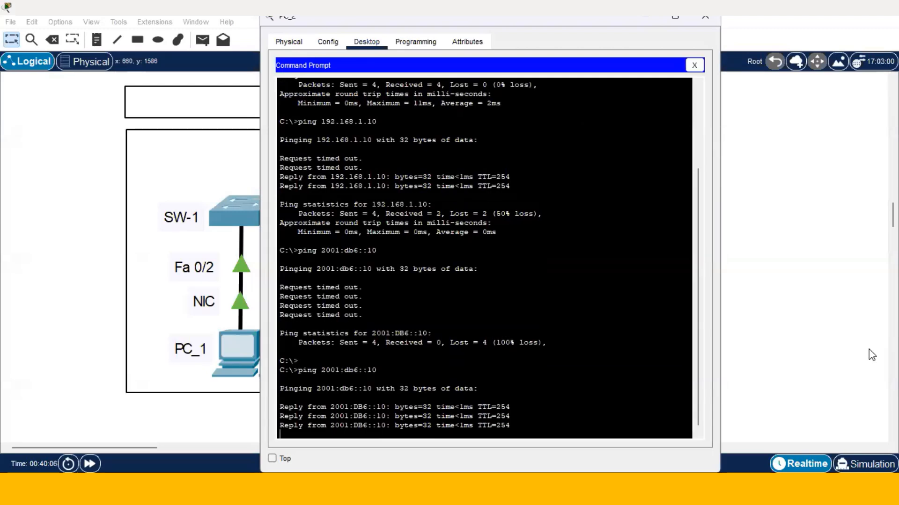
pyautogui.click(714, 20)
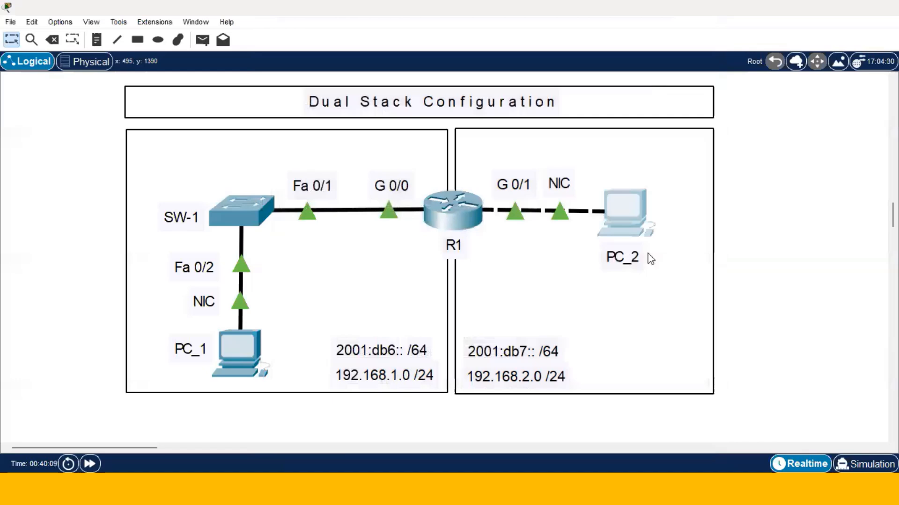